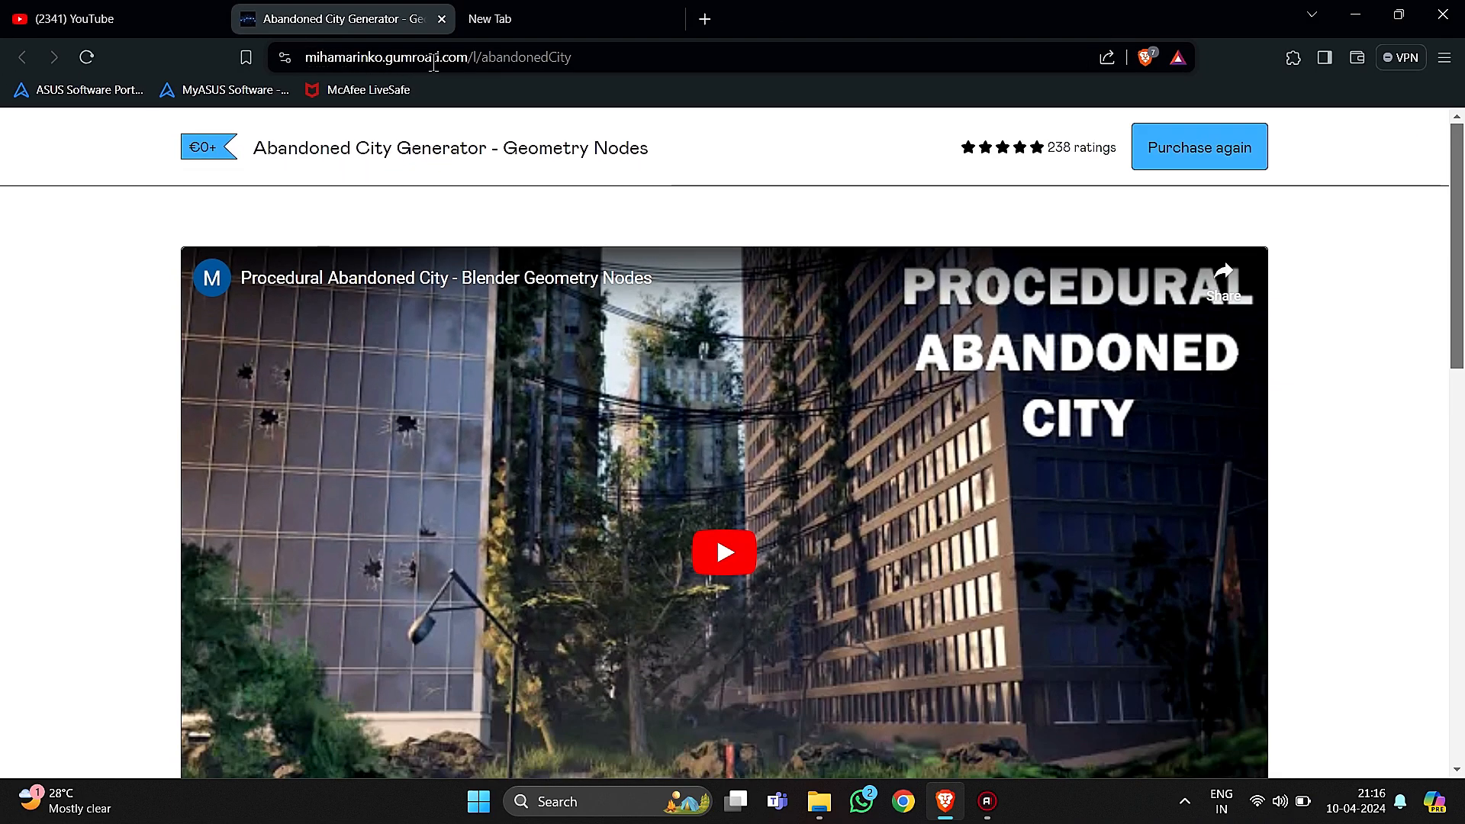
- Get the Abandoned City Generator for a price of 0 from its Gumroad page and open the downloaded abandoned city.blend in Blender
{"action": "scroll", "coordinate": [1081, 276], "scroll_direction": "down", "scroll_amount": 5}
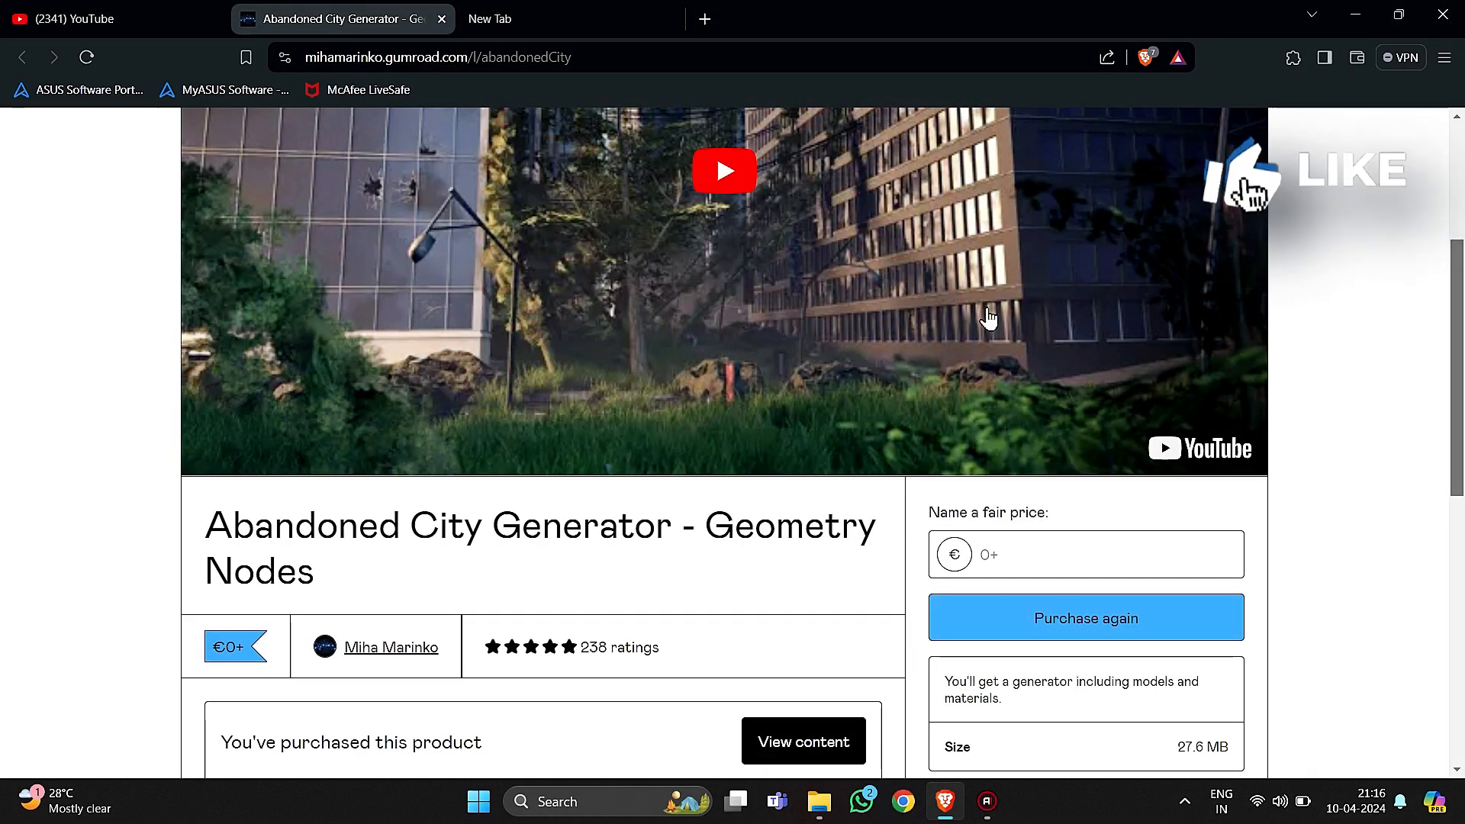
{"action": "scroll", "coordinate": [631, 388], "scroll_direction": "down", "scroll_amount": 4}
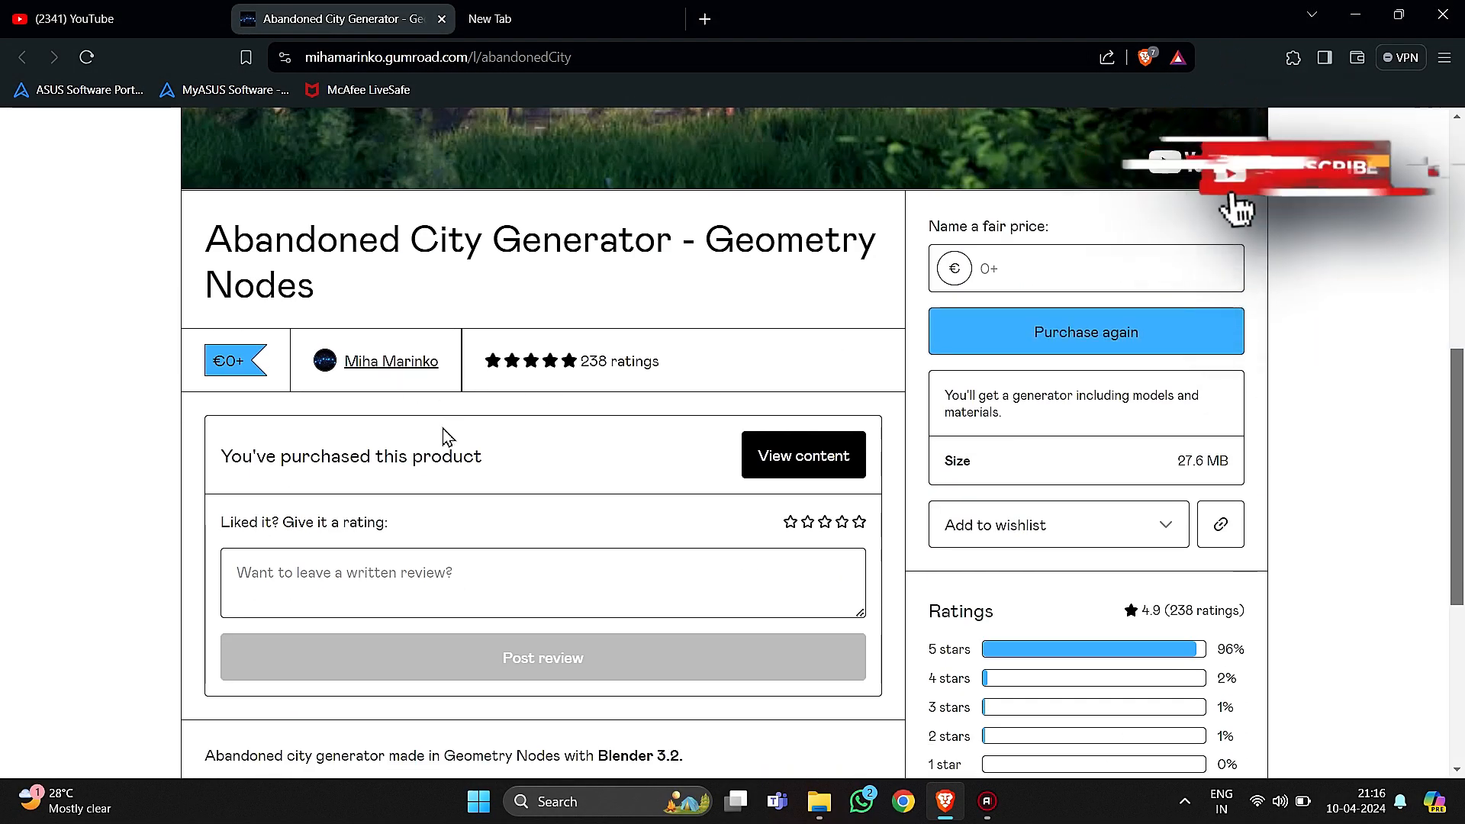
{"action": "scroll", "coordinate": [366, 447], "scroll_direction": "up", "scroll_amount": 1}
{"action": "scroll", "coordinate": [397, 428], "scroll_direction": "down", "scroll_amount": 1}
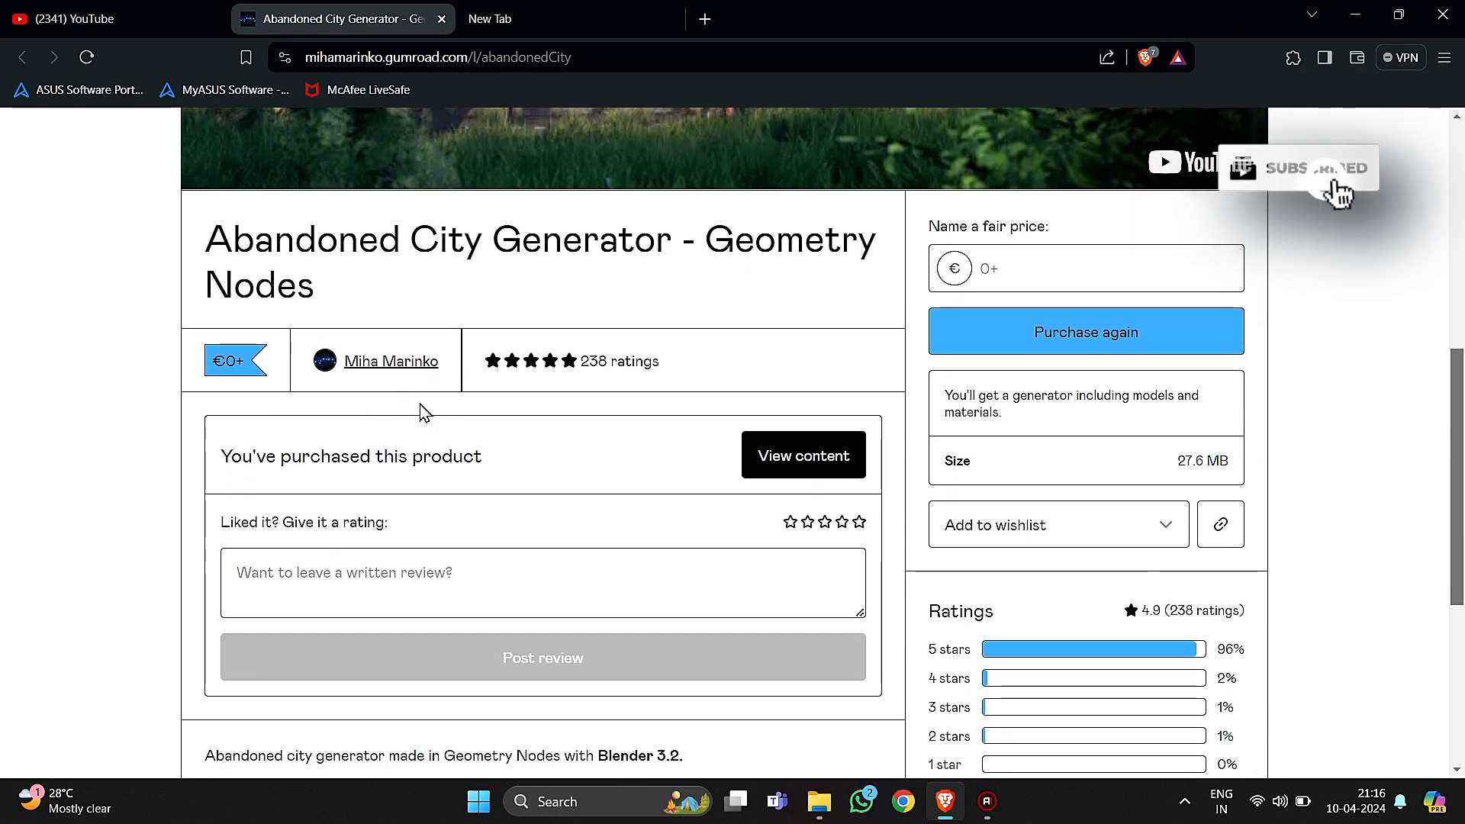
{"action": "scroll", "coordinate": [458, 458], "scroll_direction": "up", "scroll_amount": 2}
{"action": "scroll", "coordinate": [382, 427], "scroll_direction": "down", "scroll_amount": 1}
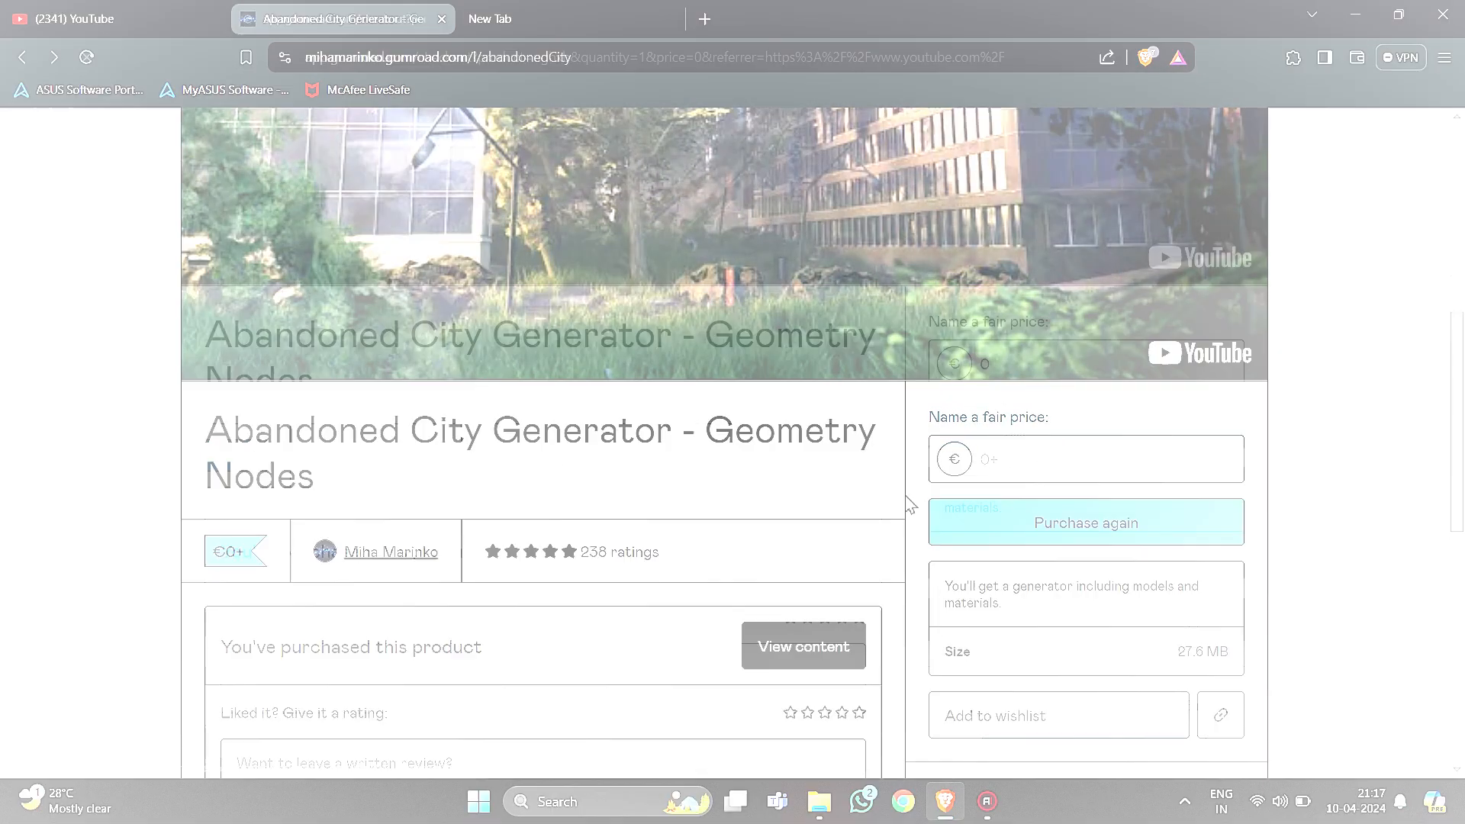
{"action": "left_click", "coordinate": [1010, 424]}
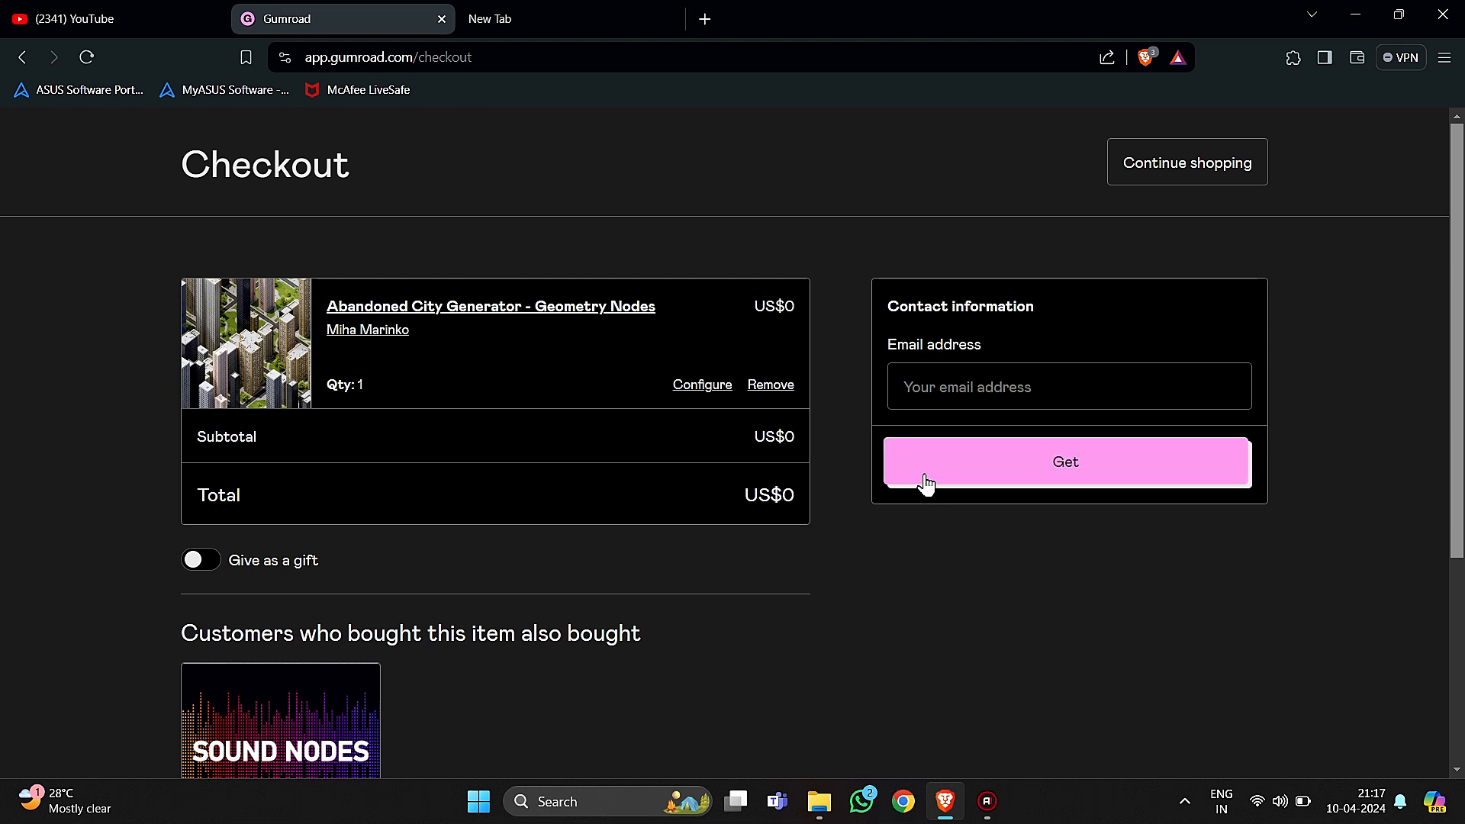
{"action": "left_click", "coordinate": [1009, 468]}
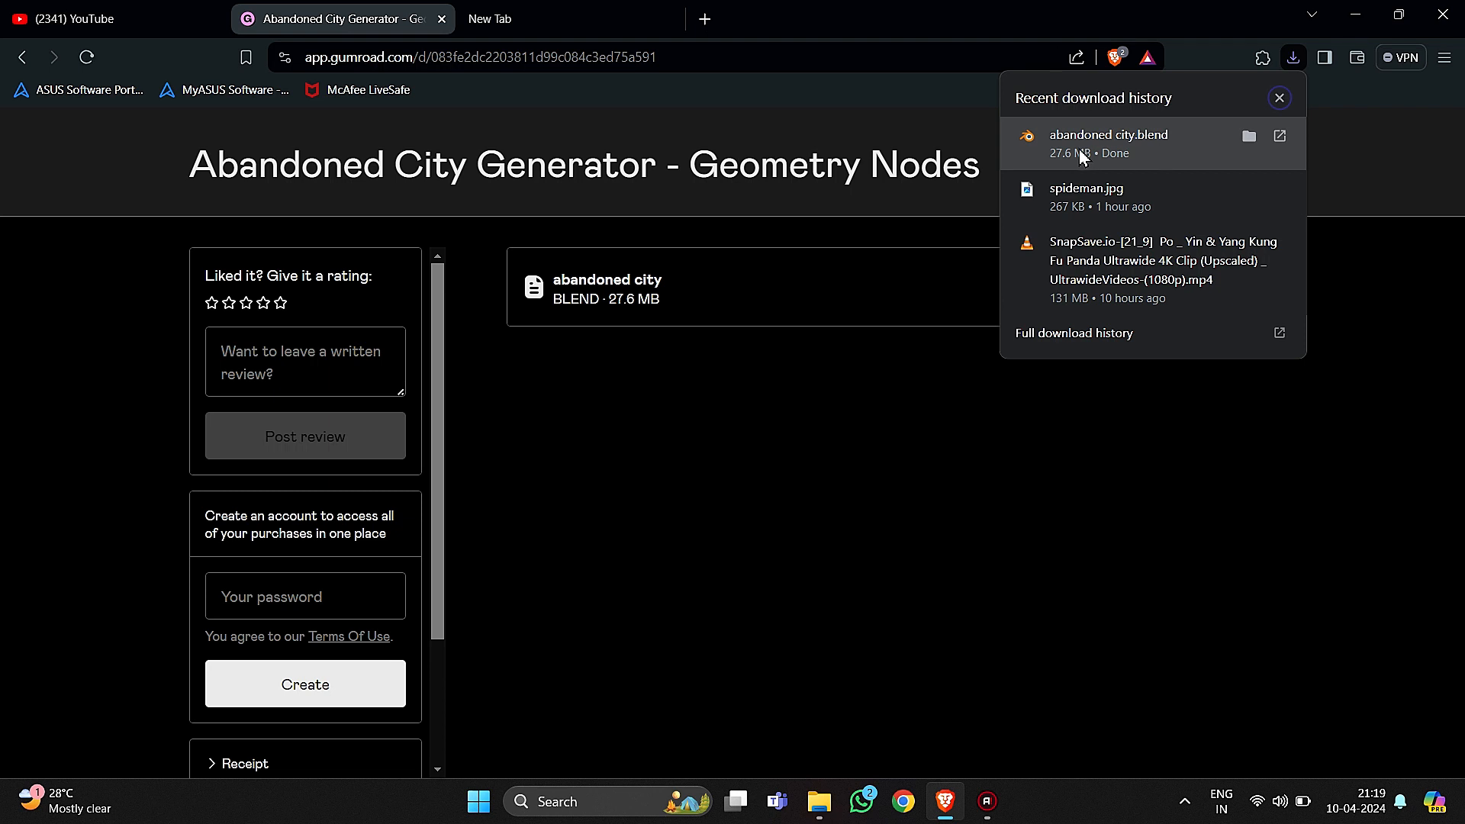
{"action": "left_click", "coordinate": [1279, 135]}
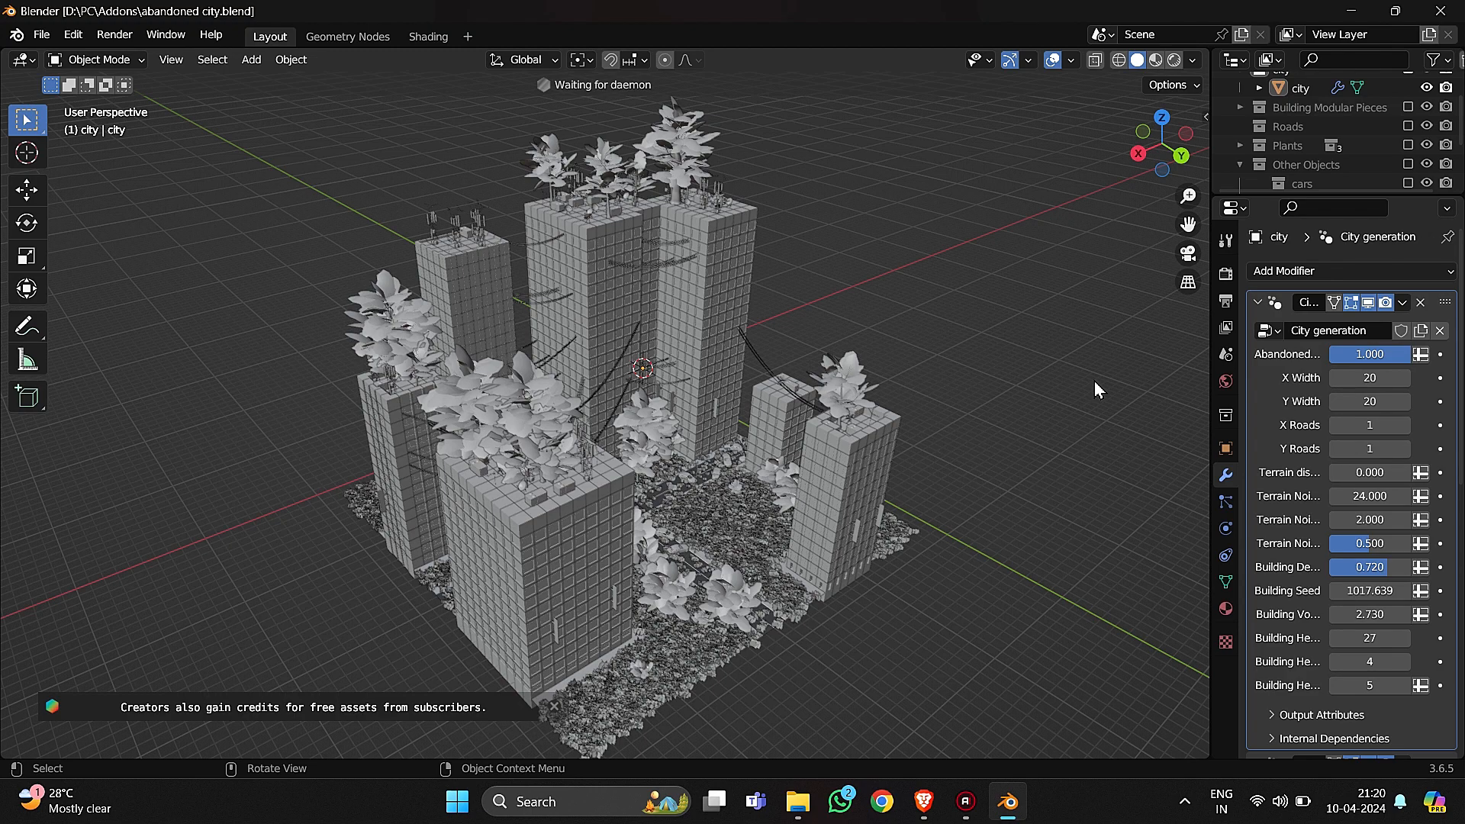
- Examine the abandoned city in rendered and solid shading, from the buildings and rooftop trees down to the roads and cars
{"action": "scroll", "coordinate": [991, 598], "scroll_direction": "down", "scroll_amount": 3}
{"action": "middle_click_drag", "start_coordinate": [682, 469], "coordinate": [719, 451]}
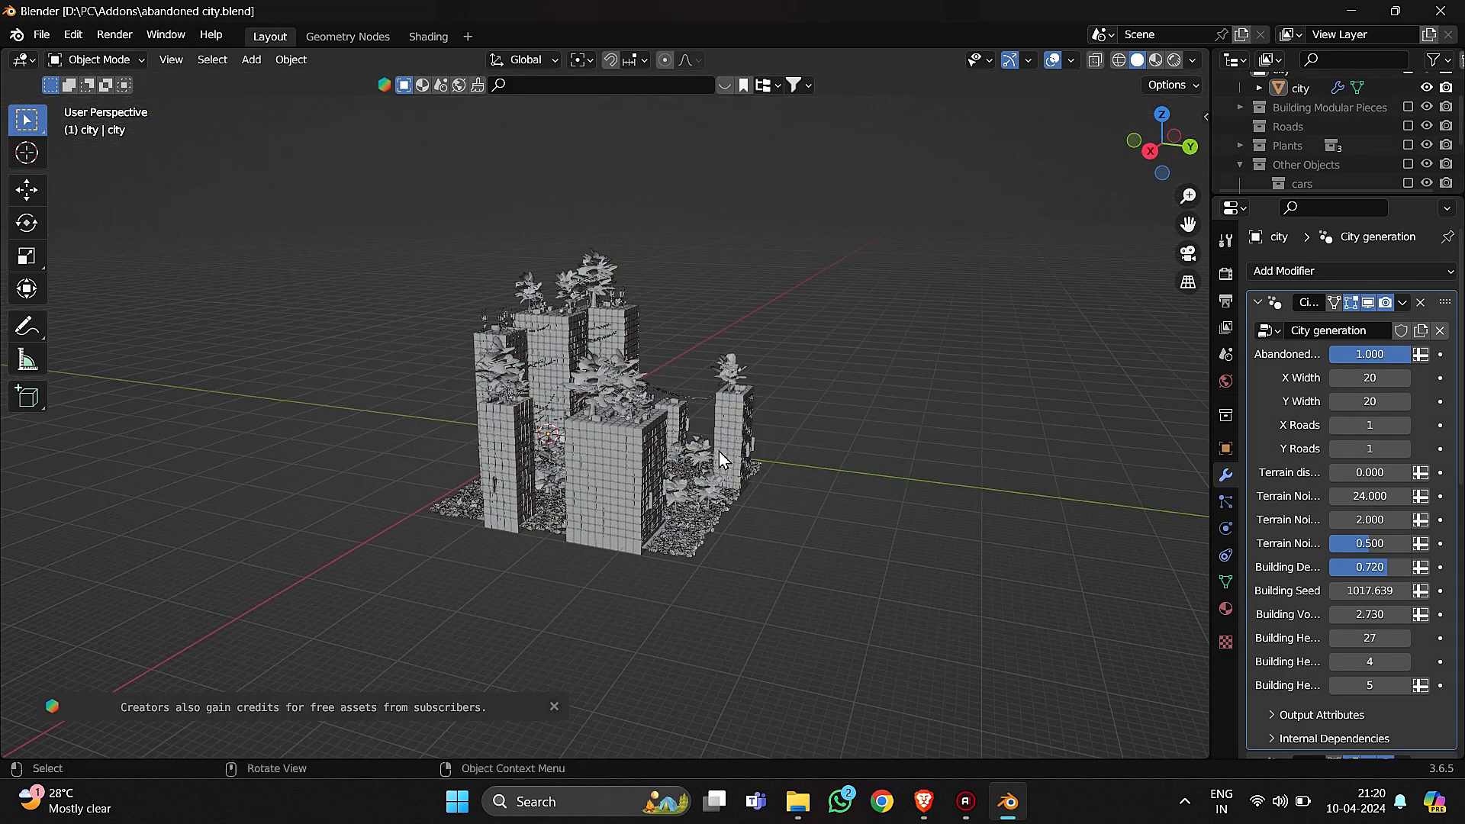
{"action": "scroll", "coordinate": [758, 489], "scroll_direction": "up", "scroll_amount": 3}
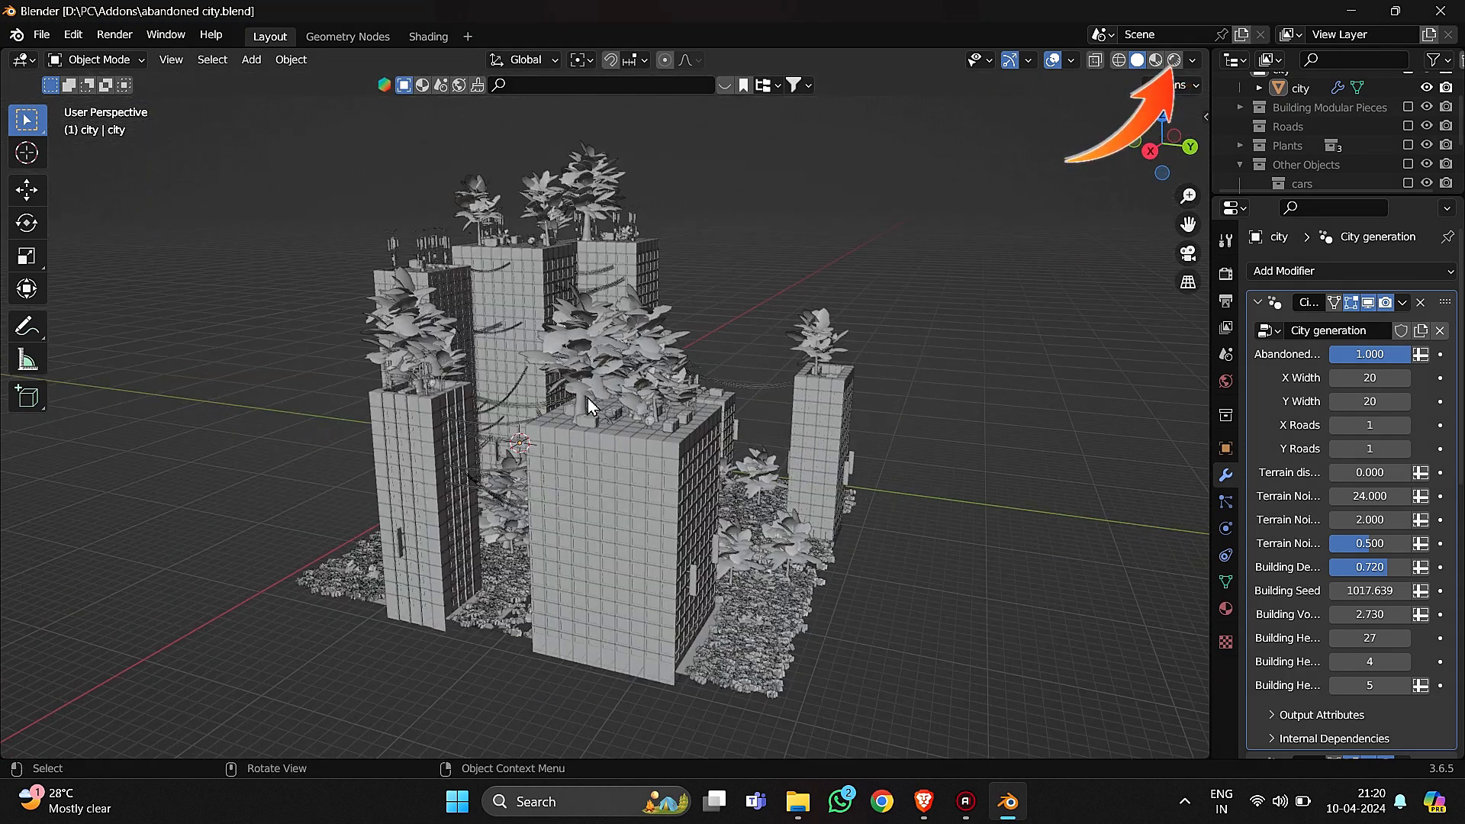
{"action": "middle_click_drag", "start_coordinate": [587, 397], "coordinate": [824, 255]}
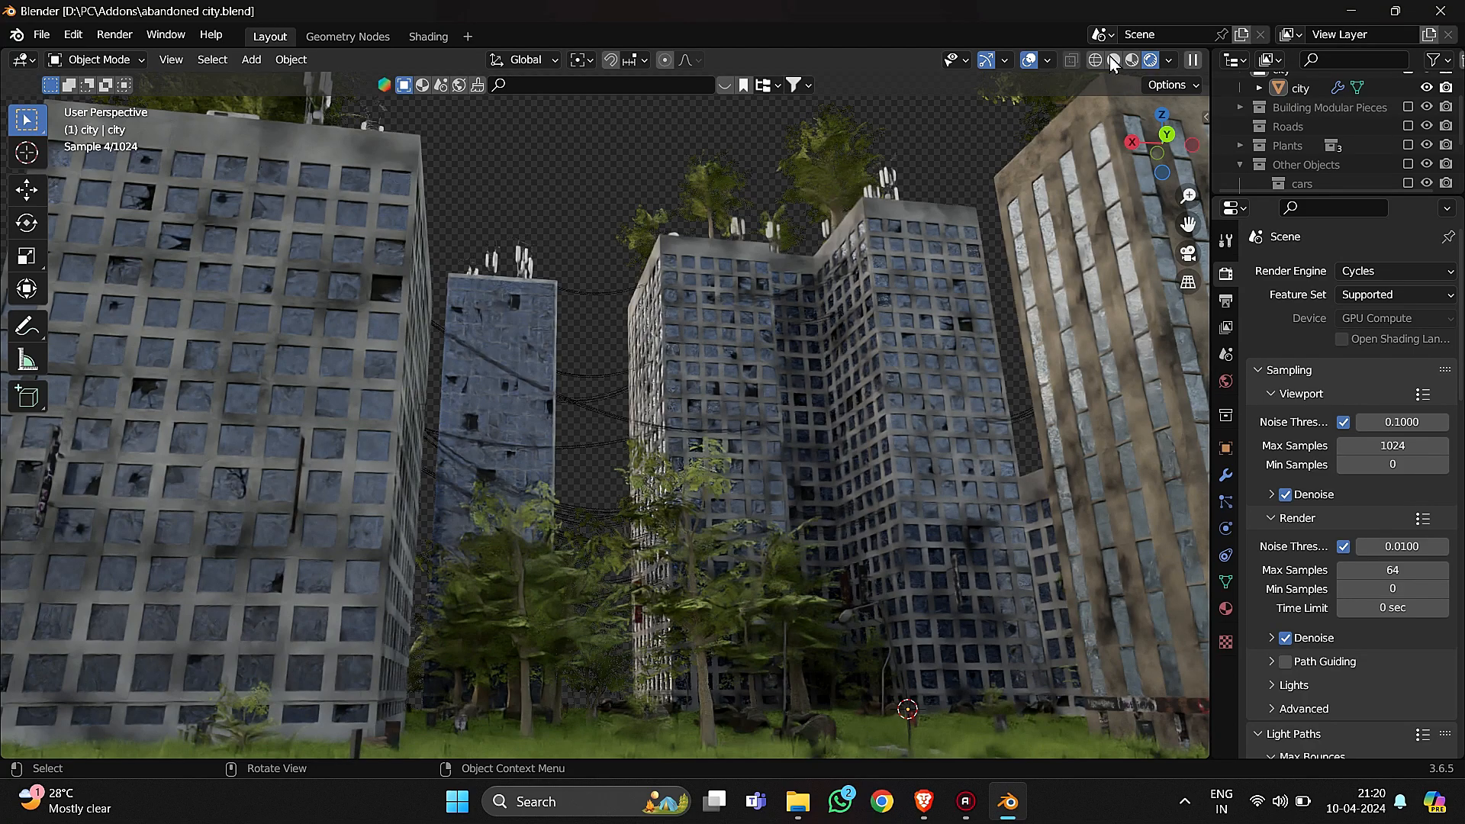
{"action": "left_click", "coordinate": [1113, 60]}
{"action": "middle_click_drag", "start_coordinate": [588, 299], "coordinate": [747, 374]}
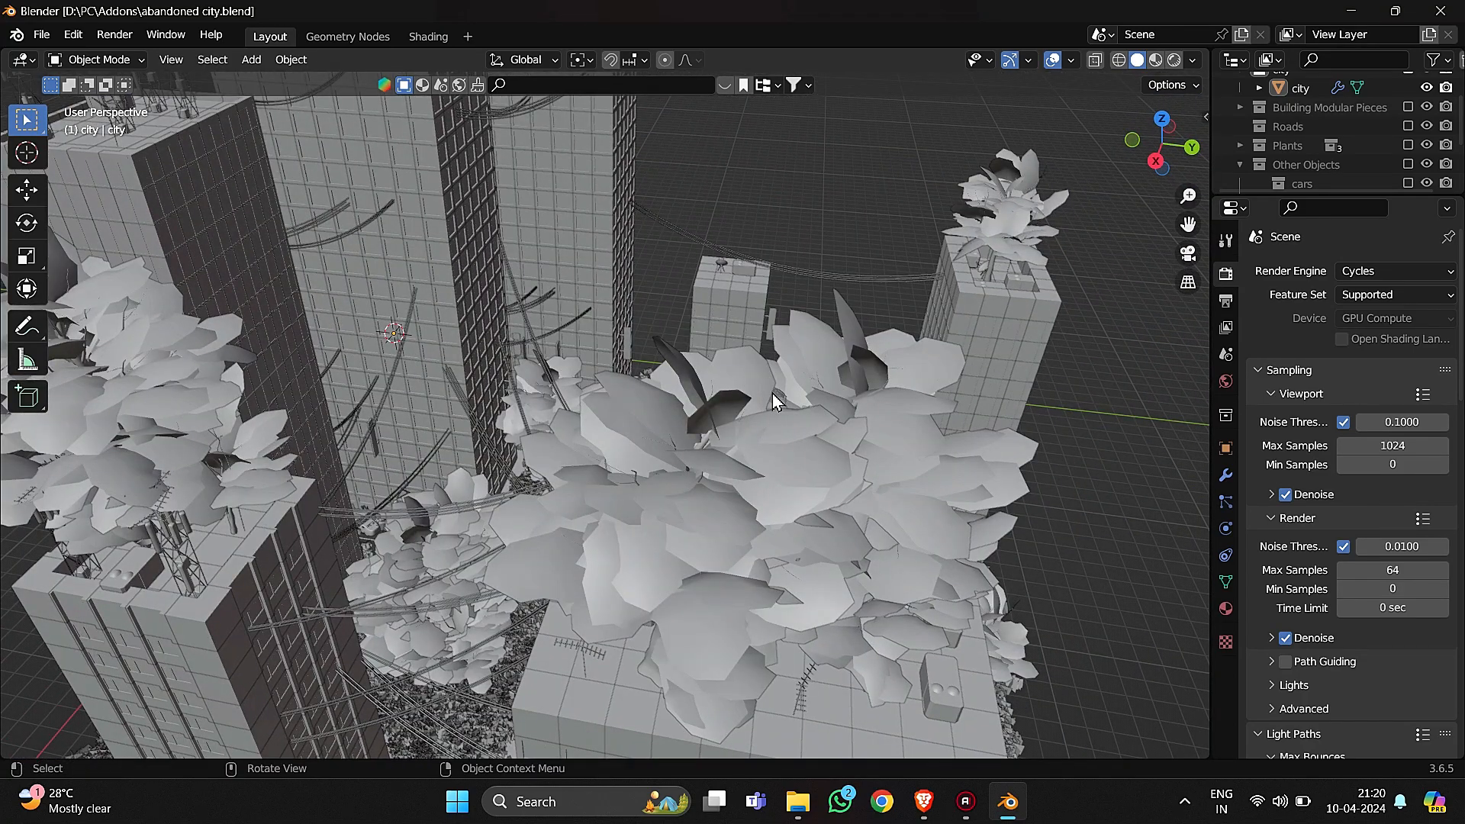
{"action": "scroll", "coordinate": [770, 401], "scroll_direction": "down", "scroll_amount": 10}
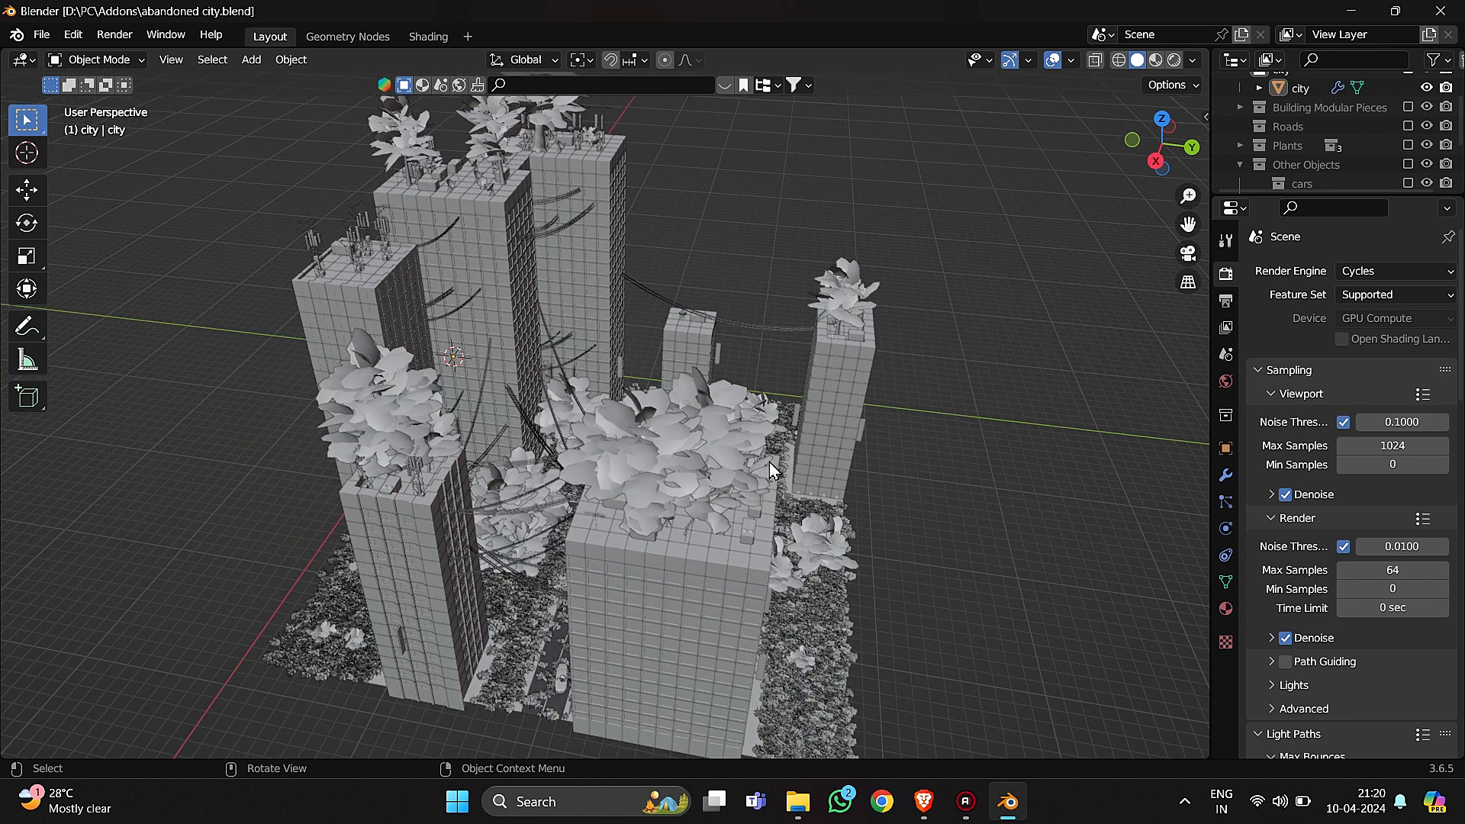
{"action": "middle_click_drag", "start_coordinate": [772, 461], "coordinate": [660, 443]}
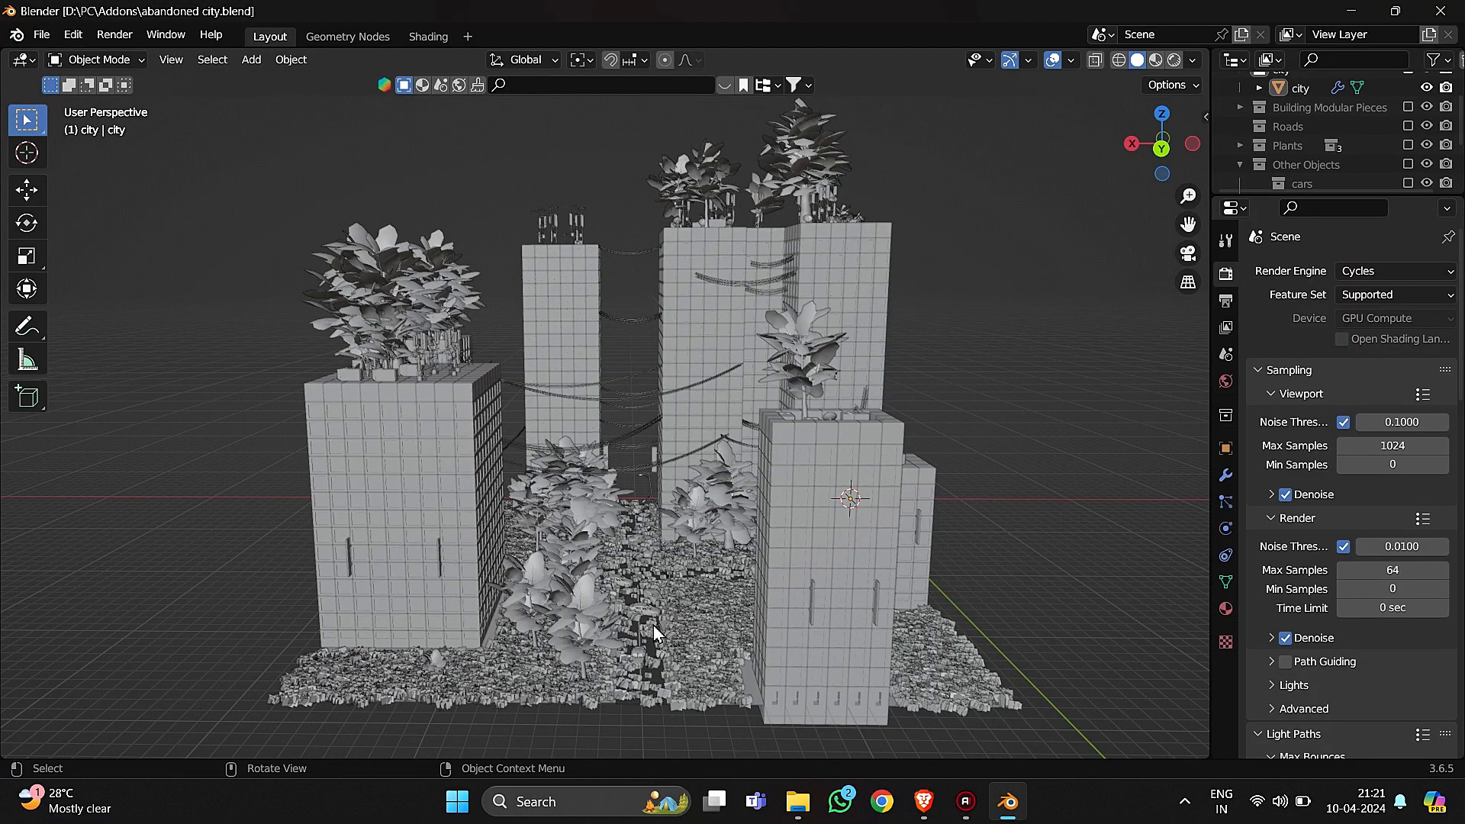
{"action": "middle_click_drag", "start_coordinate": [653, 625], "coordinate": [645, 11]}
{"action": "scroll", "coordinate": [660, 569], "scroll_direction": "up", "scroll_amount": 4}
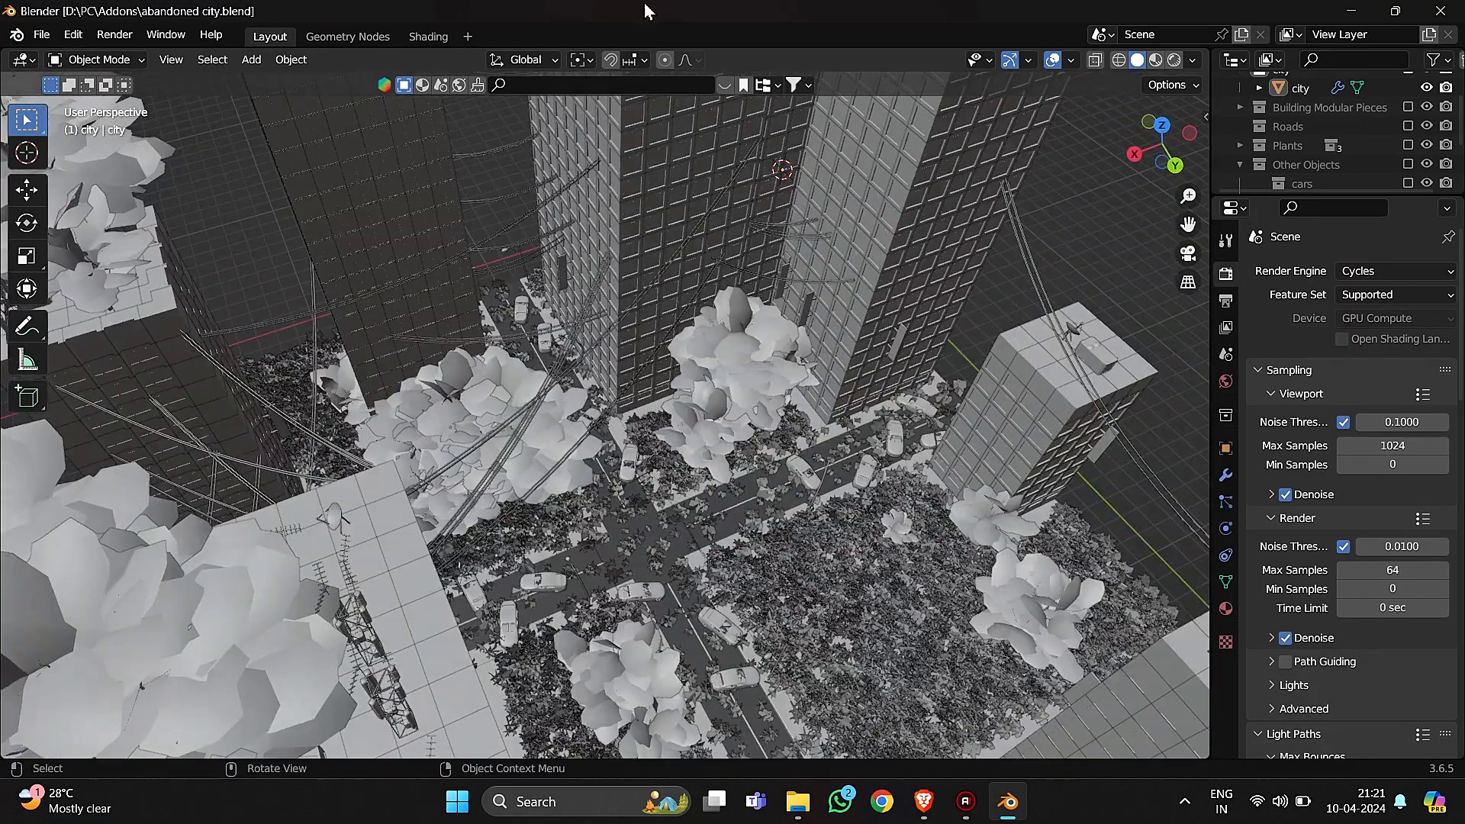
{"action": "middle_click_drag", "start_coordinate": [658, 500], "coordinate": [958, 603]}
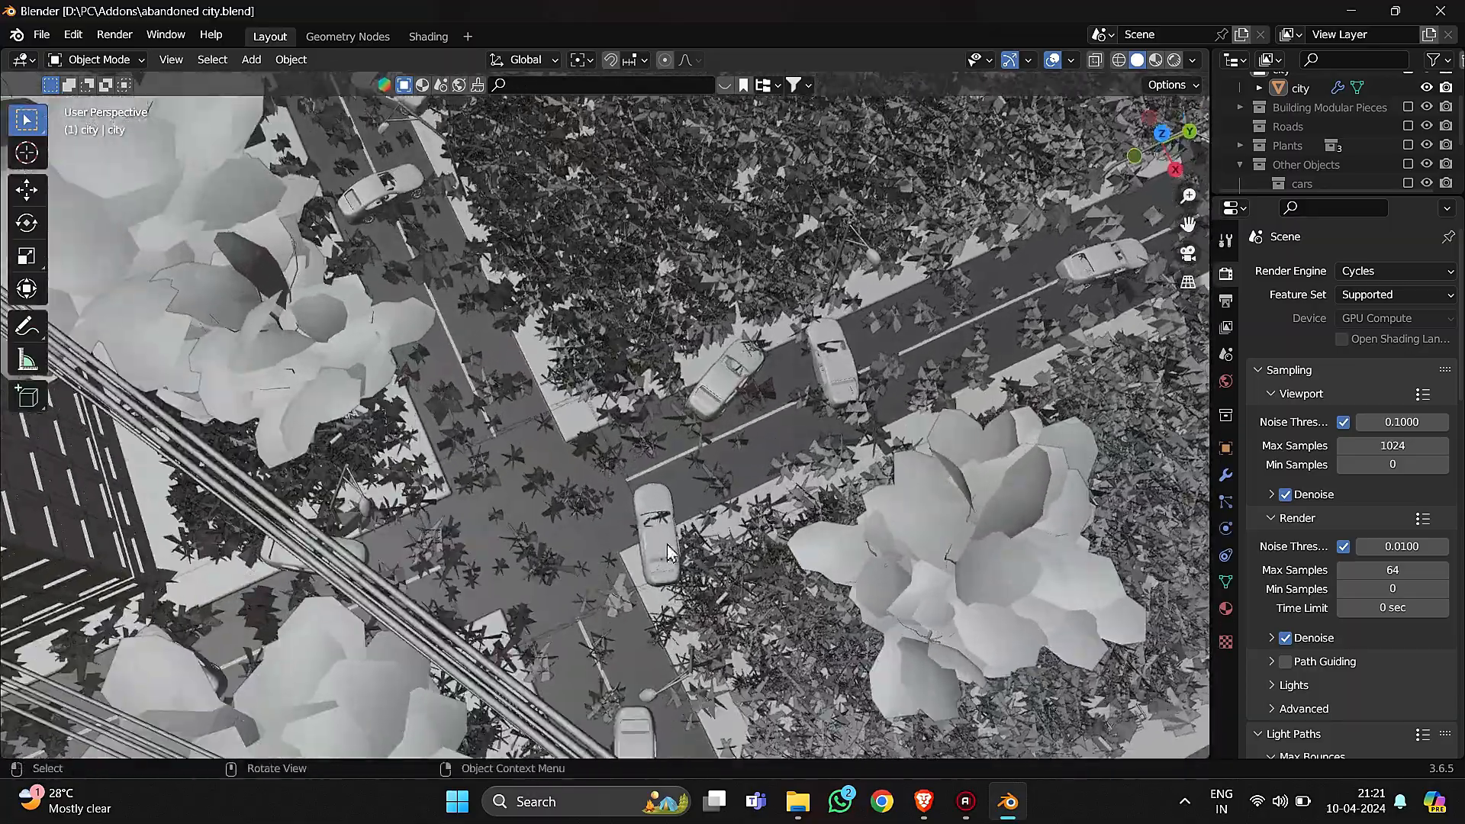
{"action": "middle_click_drag", "start_coordinate": [620, 643], "coordinate": [473, 538]}
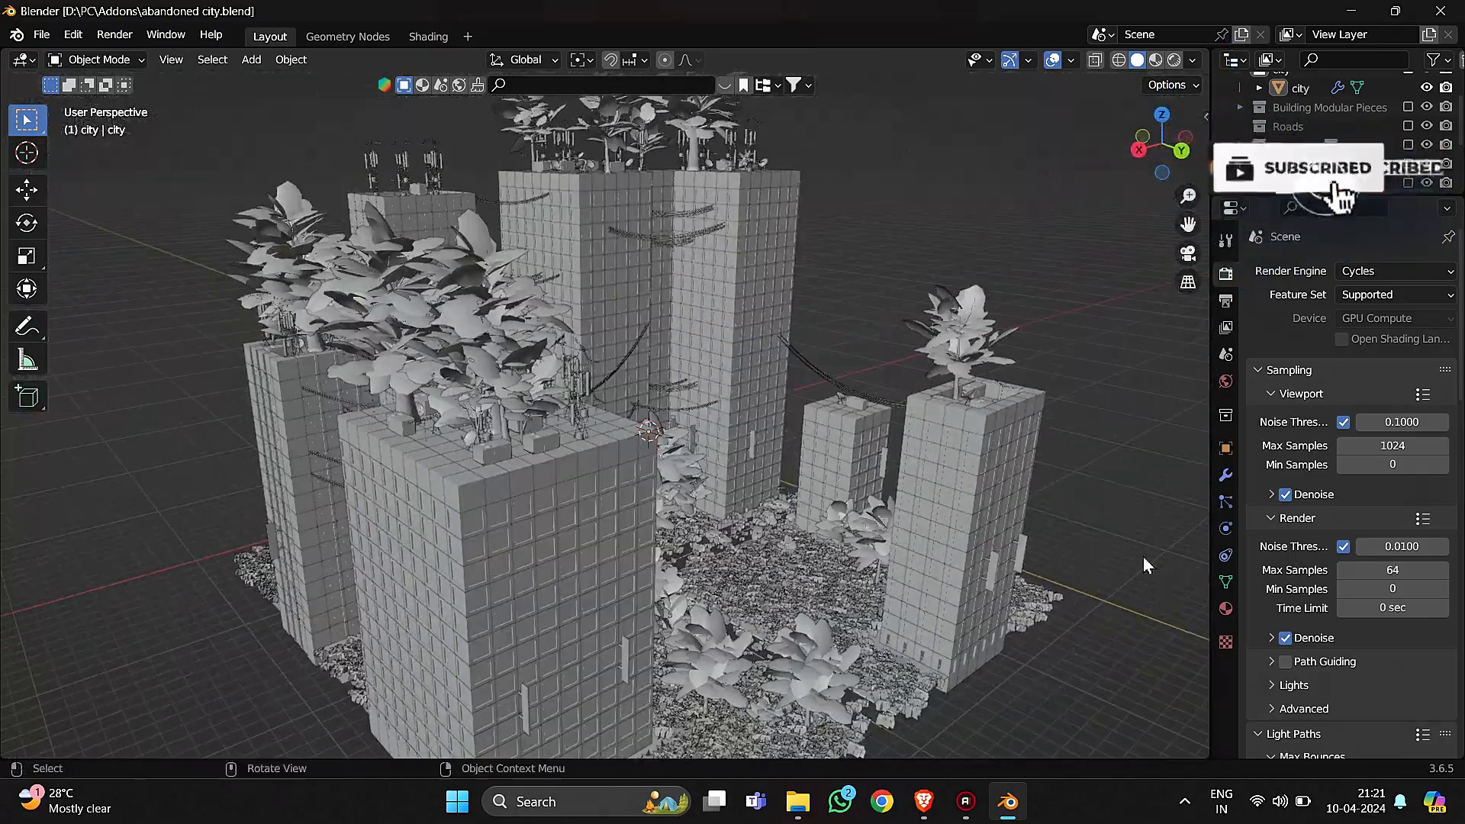
- Select the city object and show its City generation modifier settings
{"action": "left_click", "coordinate": [901, 580]}
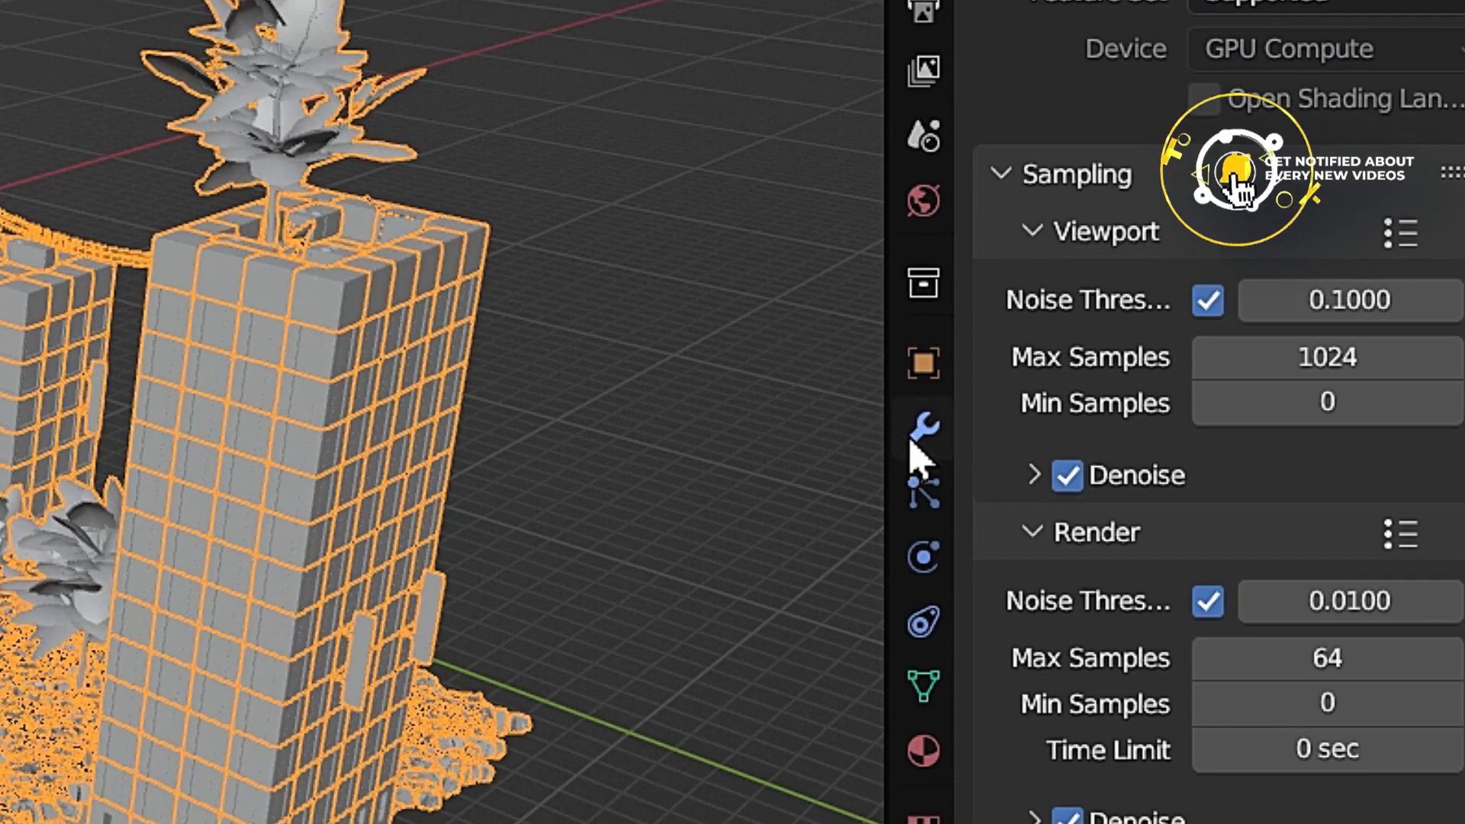
{"action": "left_click", "coordinate": [1225, 475]}
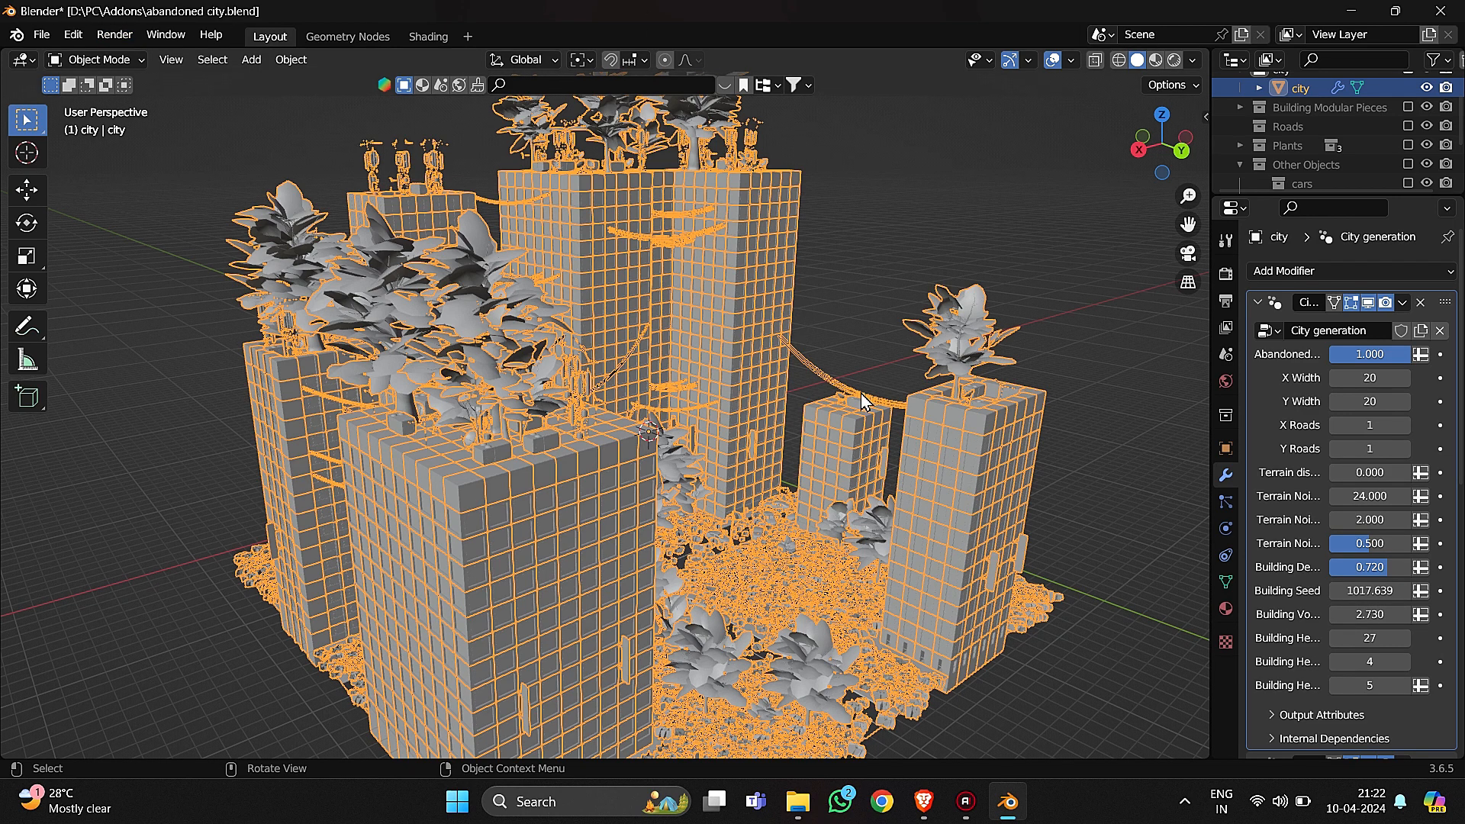
{"action": "scroll", "coordinate": [1113, 405], "scroll_direction": "down", "scroll_amount": 4}
{"action": "middle_click_drag", "start_coordinate": [811, 401], "coordinate": [756, 465]}
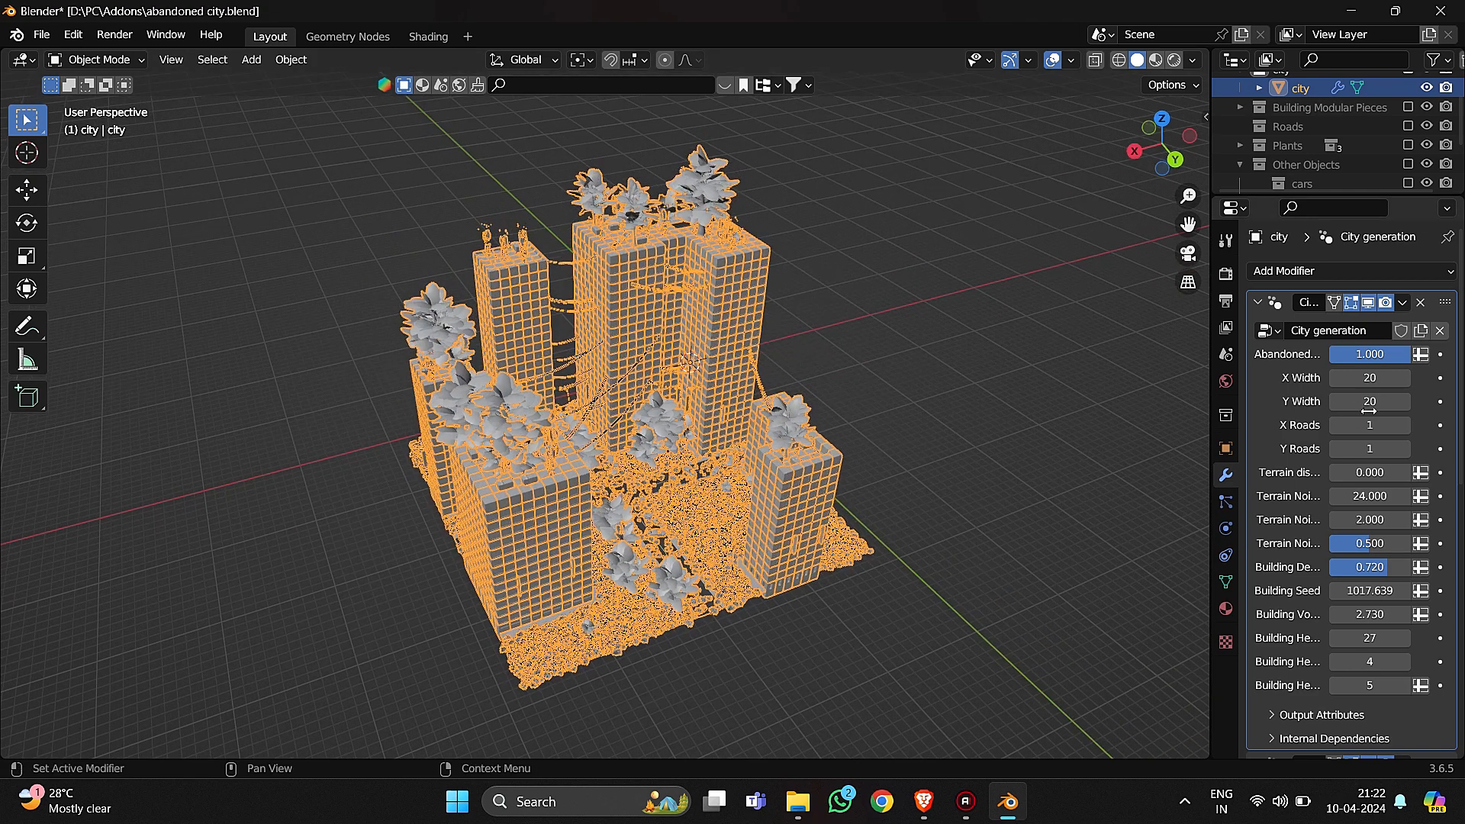
- Set the X Width of the City generation modifier to 35
{"action": "left_click", "coordinate": [1371, 379]}
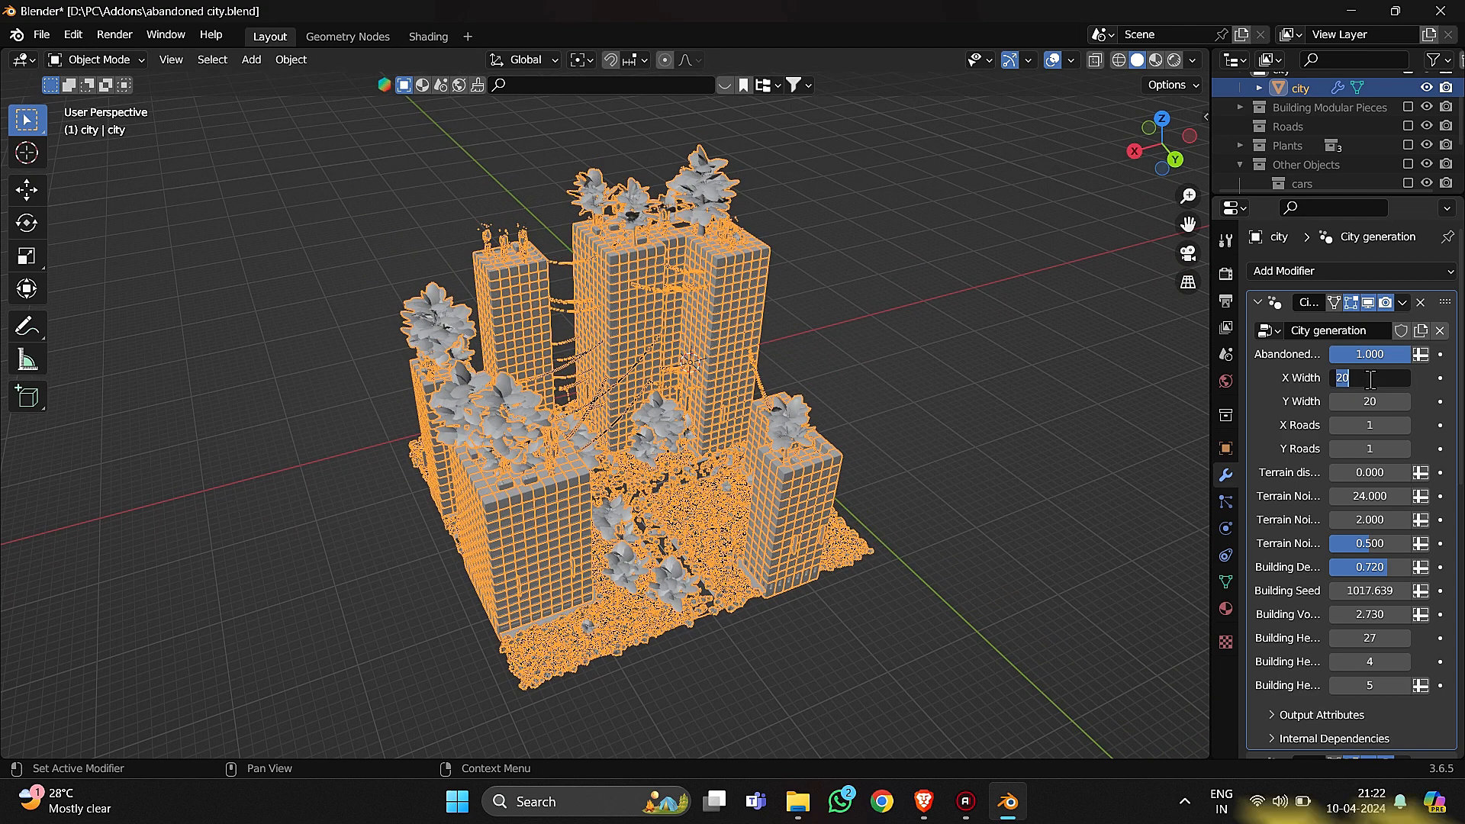
{"action": "type", "text": "35"}
{"action": "key", "text": "Return"}
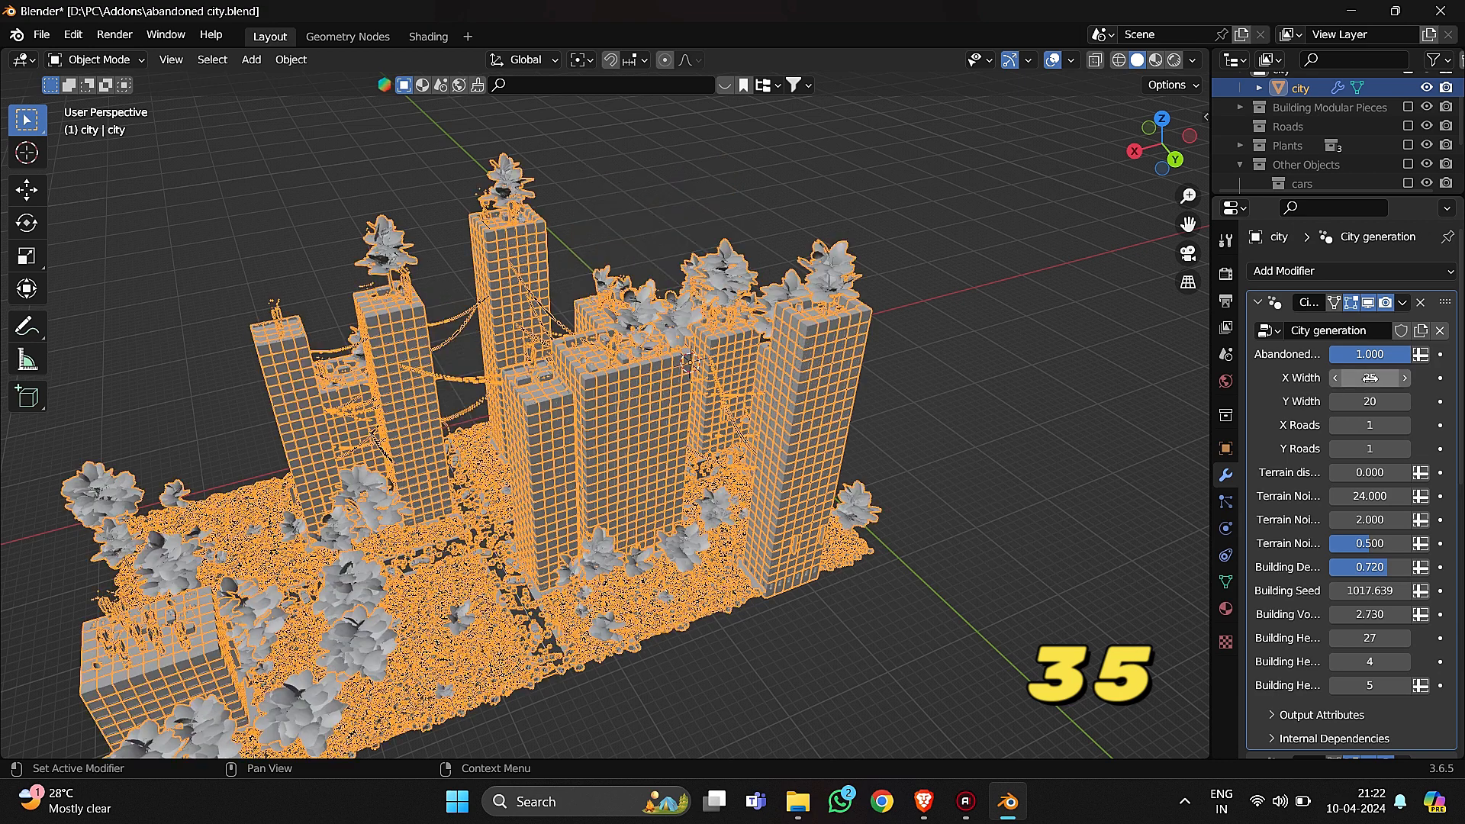
{"action": "middle_click_drag", "start_coordinate": [336, 638], "coordinate": [237, 629]}
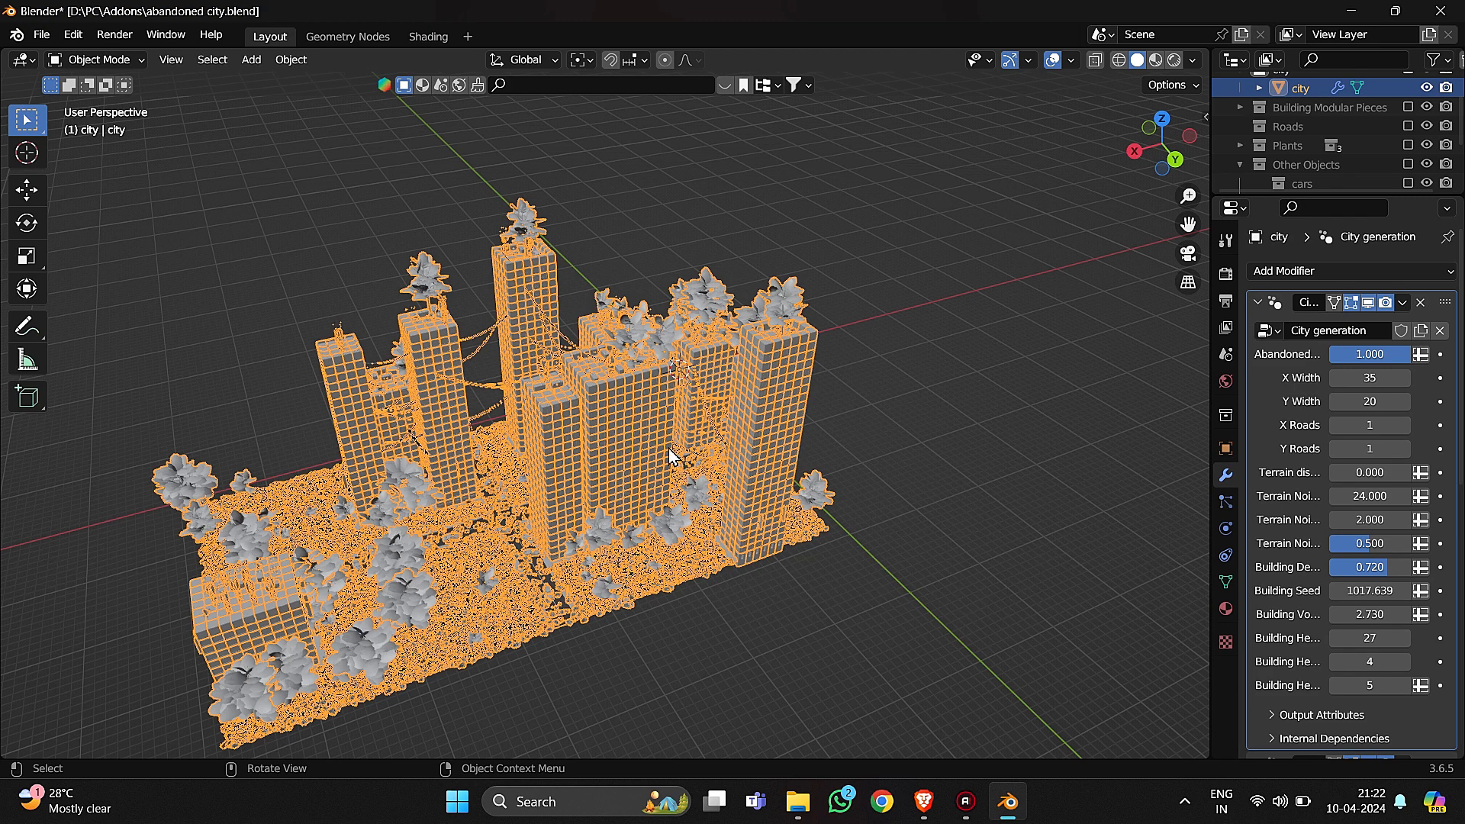
- Set the Y Width of the City generation modifier to 10
{"action": "scroll", "coordinate": [668, 447], "scroll_direction": "down", "scroll_amount": 10}
{"action": "scroll", "coordinate": [835, 393], "scroll_direction": "up", "scroll_amount": 3}
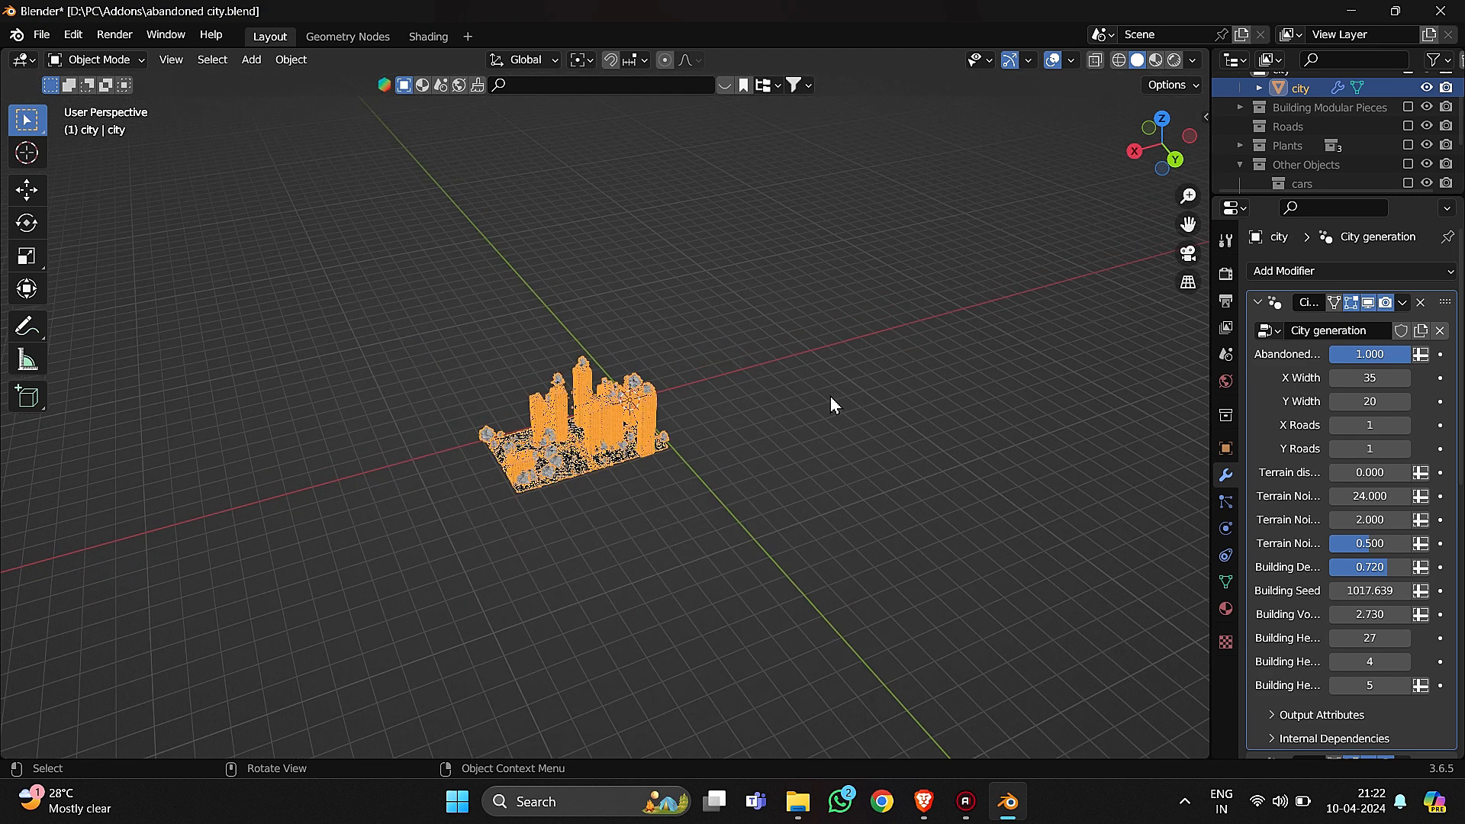
{"action": "left_click", "coordinate": [1371, 400]}
{"action": "key", "text": "BackSpace"}
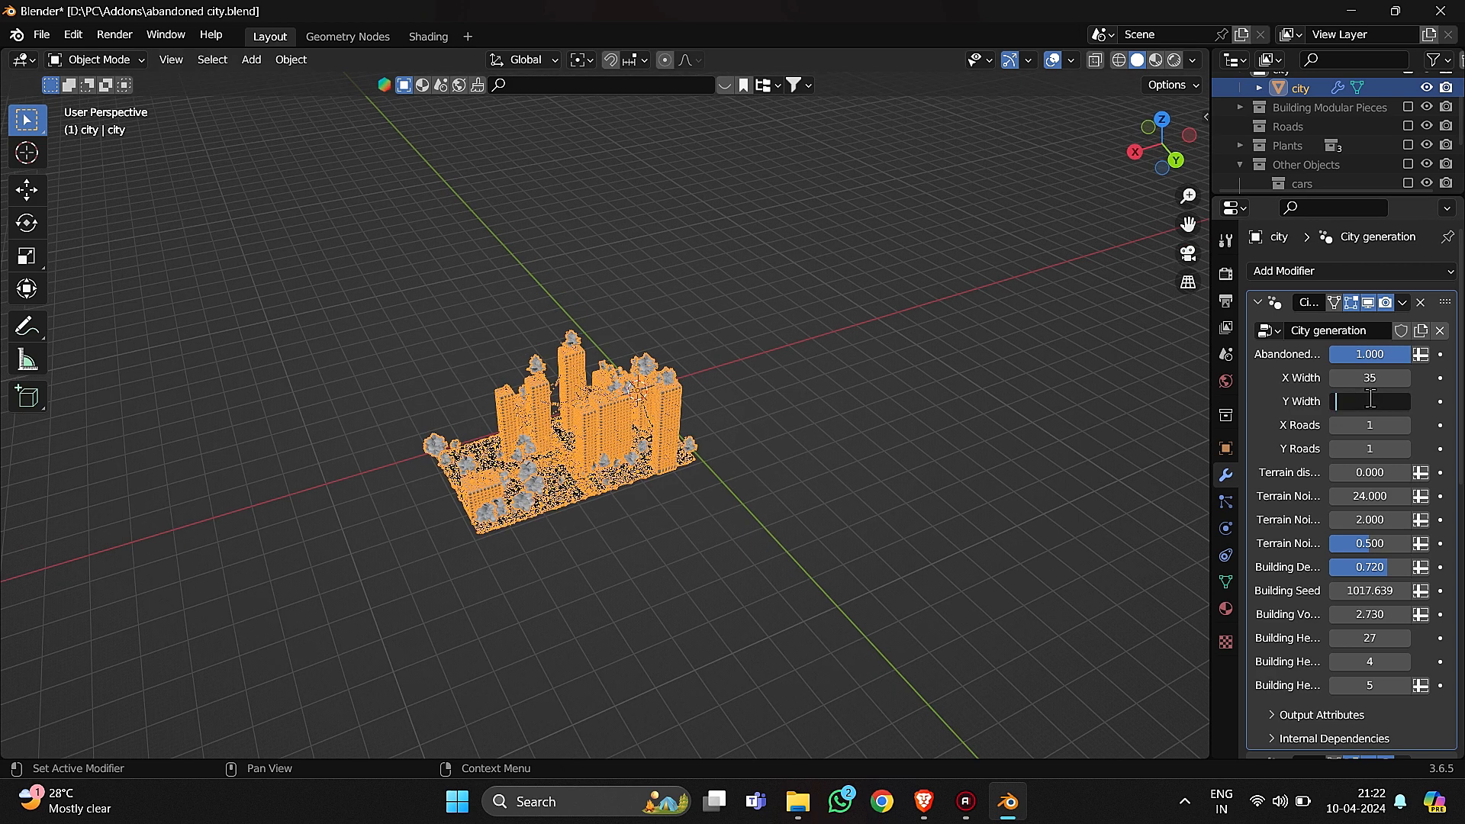
{"action": "type", "text": "10"}
{"action": "key", "text": "Return"}
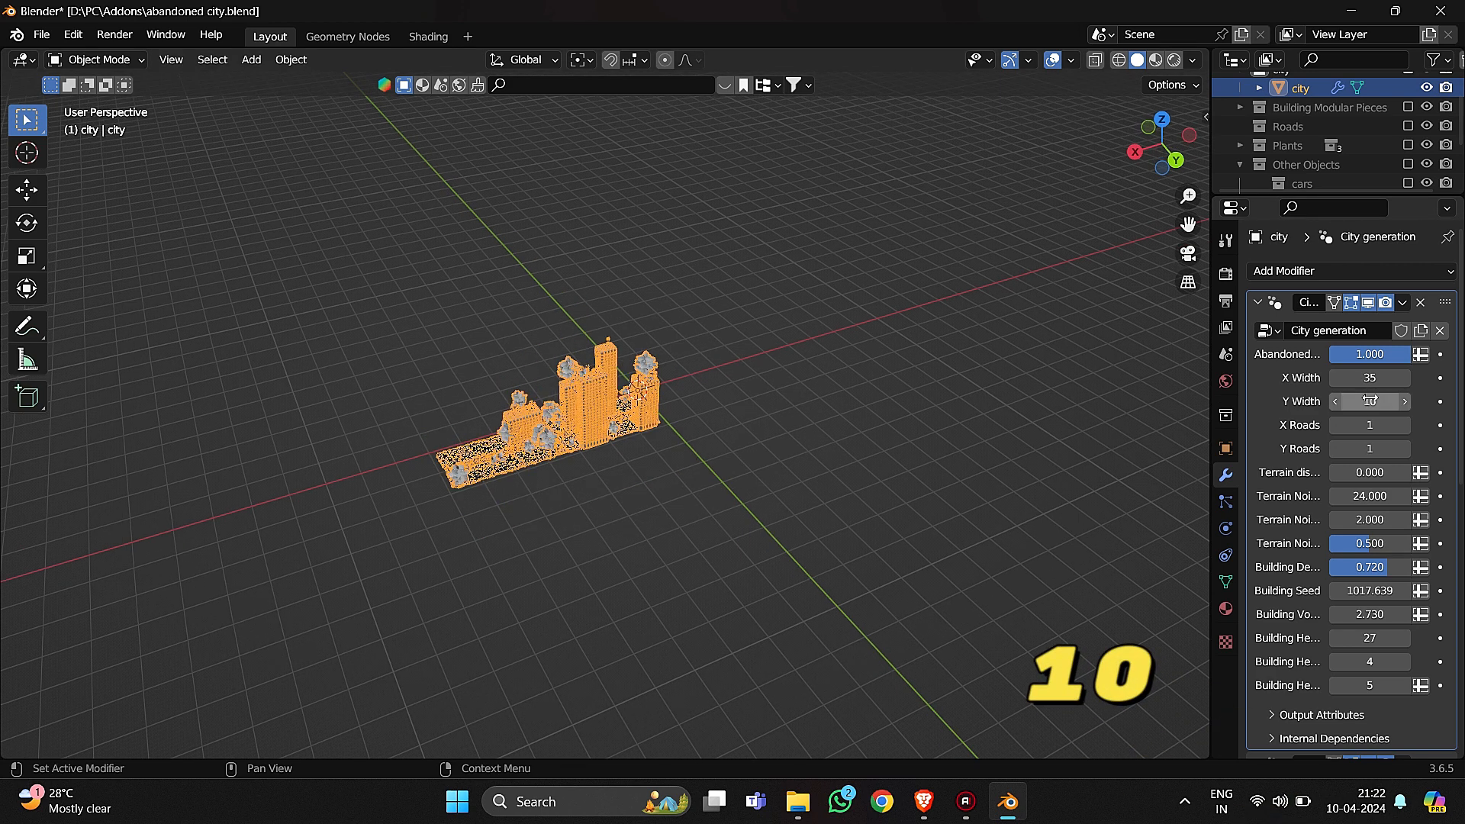
{"action": "middle_click_drag", "start_coordinate": [725, 458], "coordinate": [530, 539]}
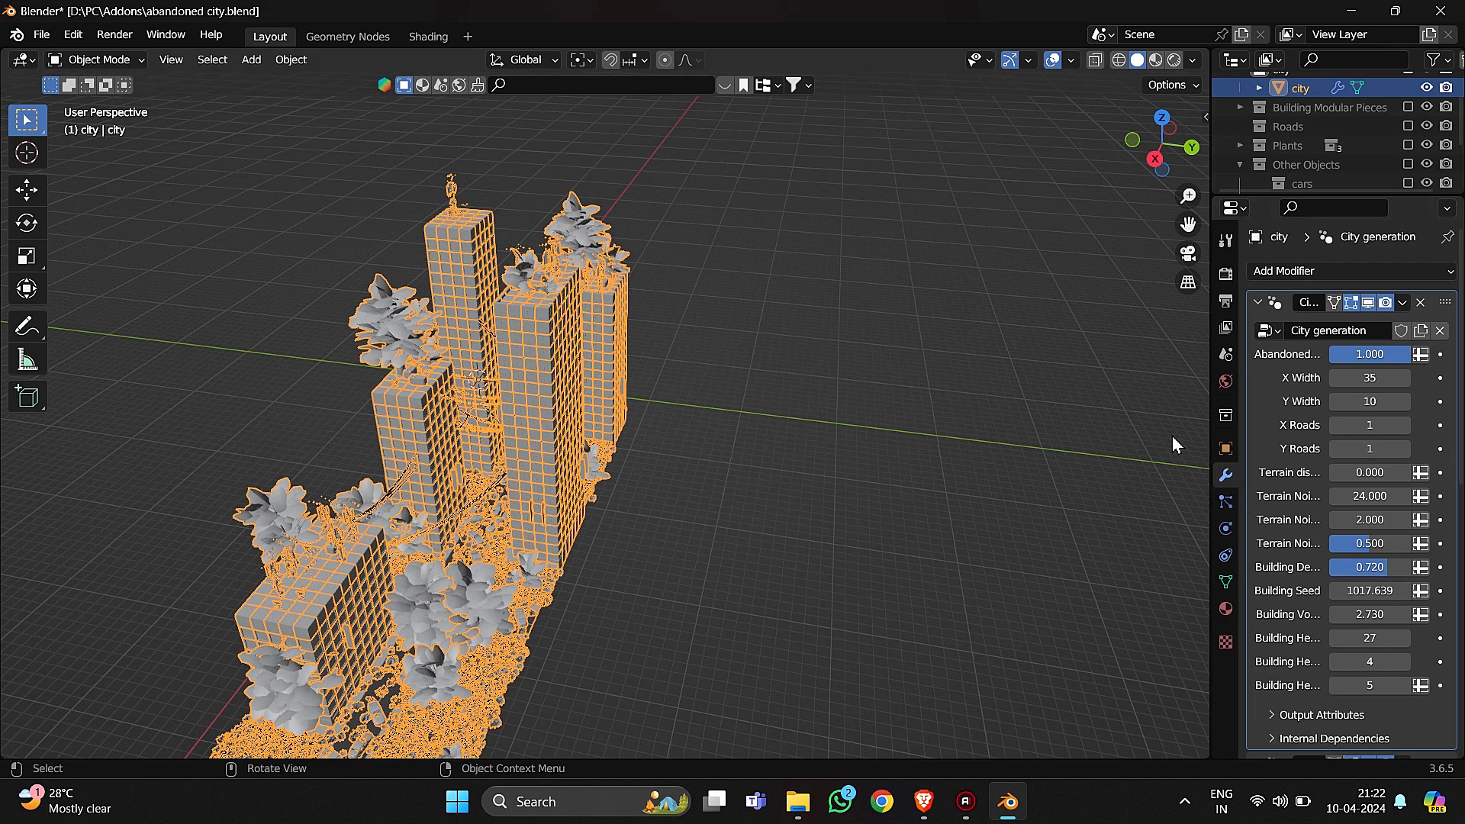
- Set the X Width of the City generation modifier to 20 and check the resized city from several angles
{"action": "left_click", "coordinate": [1371, 376]}
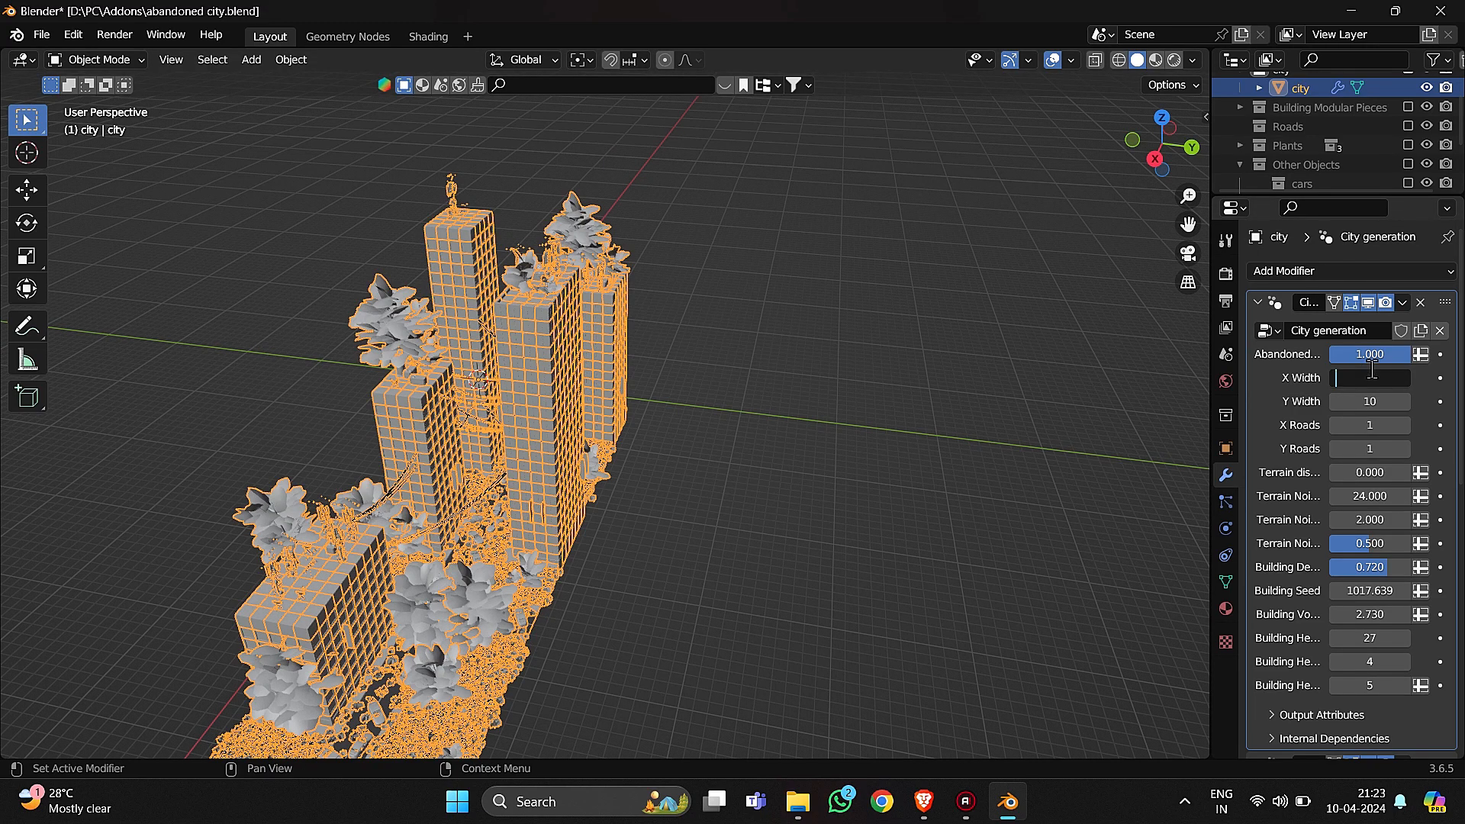
{"action": "type", "text": "20"}
{"action": "key", "text": "Return"}
{"action": "middle_click_drag", "start_coordinate": [408, 482], "coordinate": [490, 429]}
{"action": "scroll", "coordinate": [516, 442], "scroll_direction": "up", "scroll_amount": 5}
{"action": "middle_click_drag", "start_coordinate": [569, 468], "coordinate": [491, 455]}
{"action": "scroll", "coordinate": [491, 455], "scroll_direction": "down", "scroll_amount": 1}
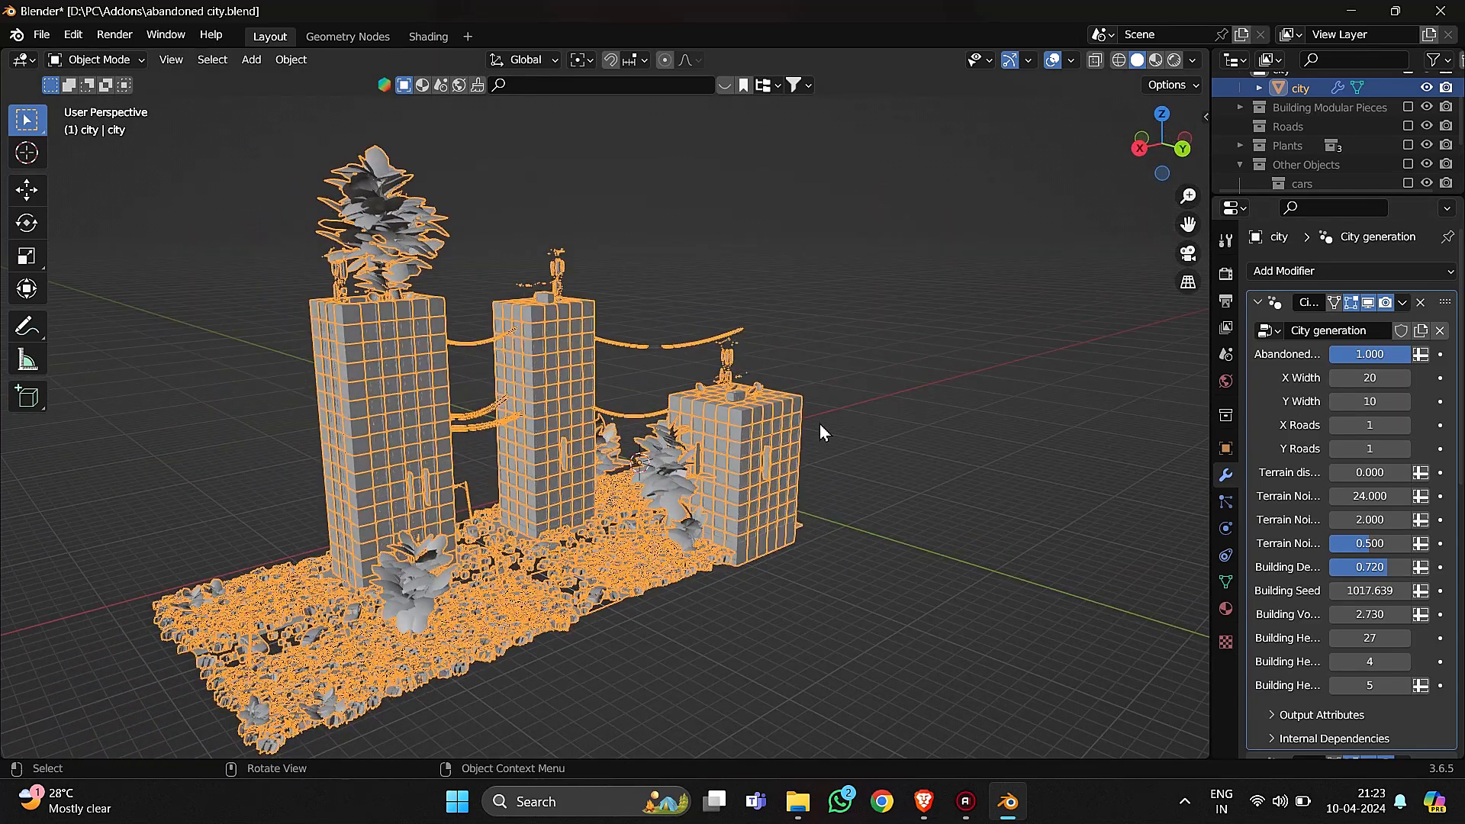
{"action": "middle_click_drag", "start_coordinate": [318, 445], "coordinate": [489, 507]}
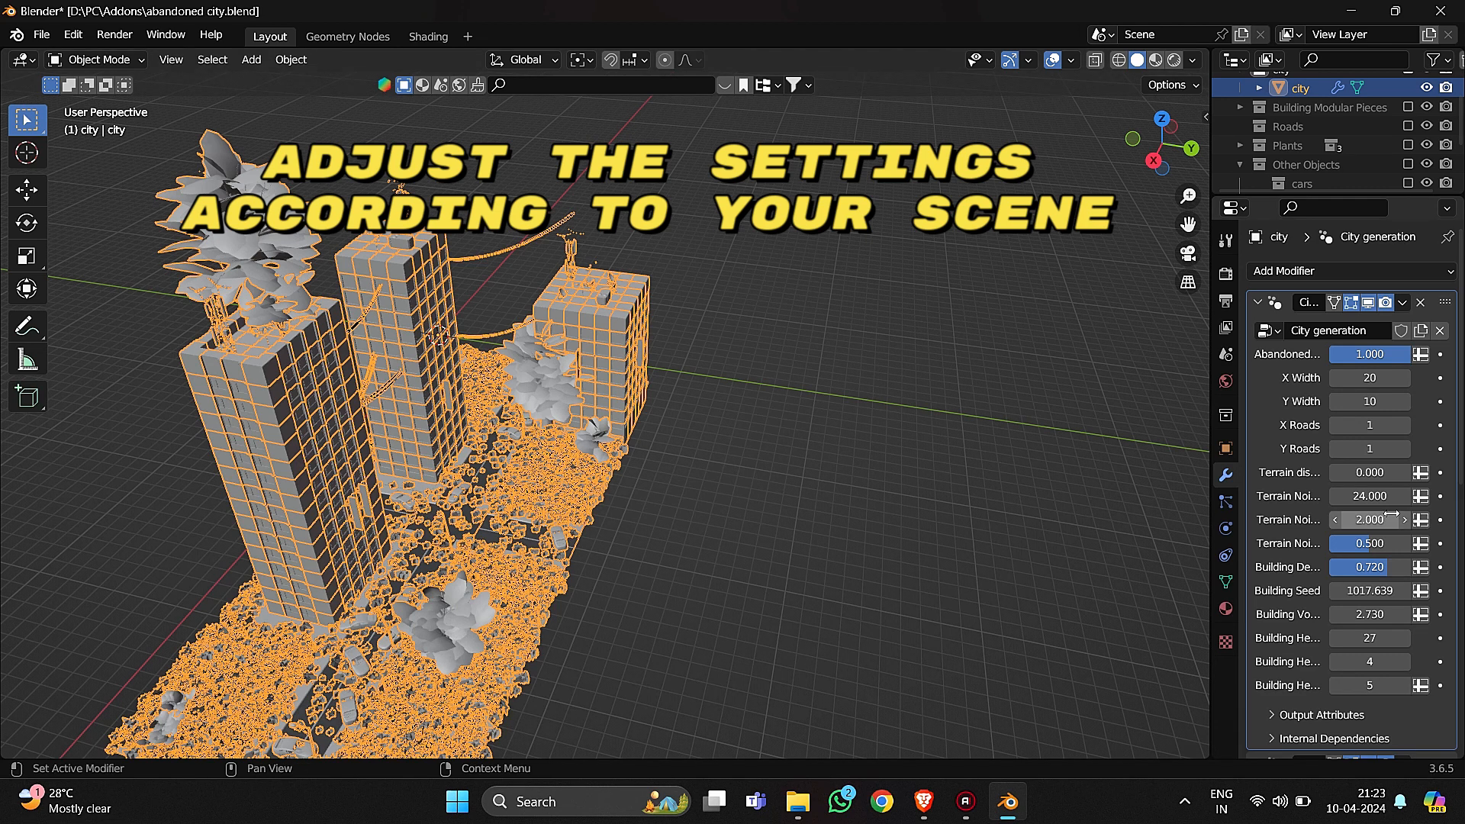
- Widen the properties area so the full setting names show, and set the terrain displacement height to -1.370
{"action": "scroll", "coordinate": [1392, 514], "scroll_direction": "down", "scroll_amount": 4}
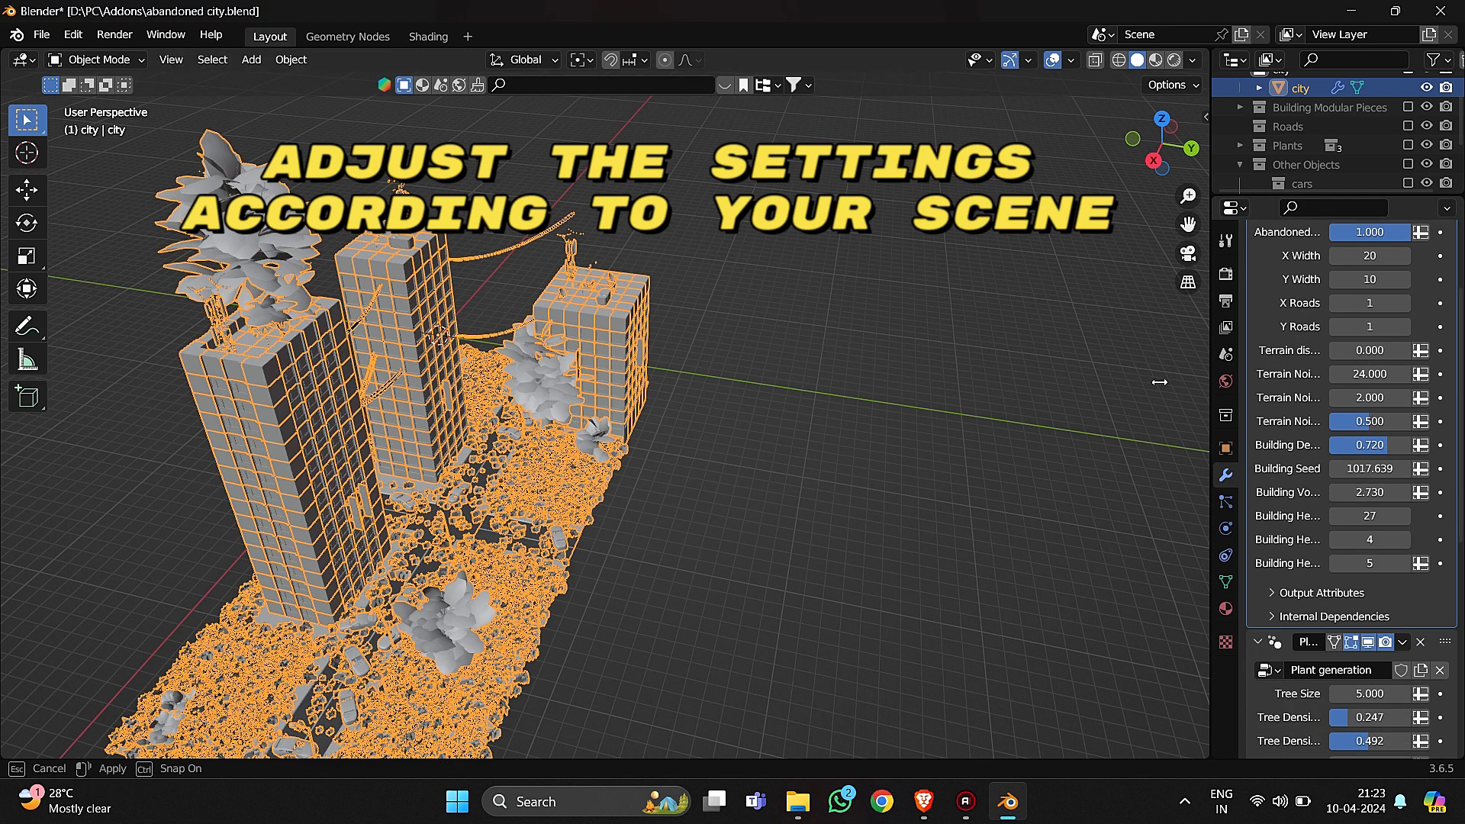
{"action": "left_click_drag", "start_coordinate": [1210, 386], "coordinate": [854, 443]}
{"action": "scroll", "coordinate": [351, 448], "scroll_direction": "up", "scroll_amount": 2}
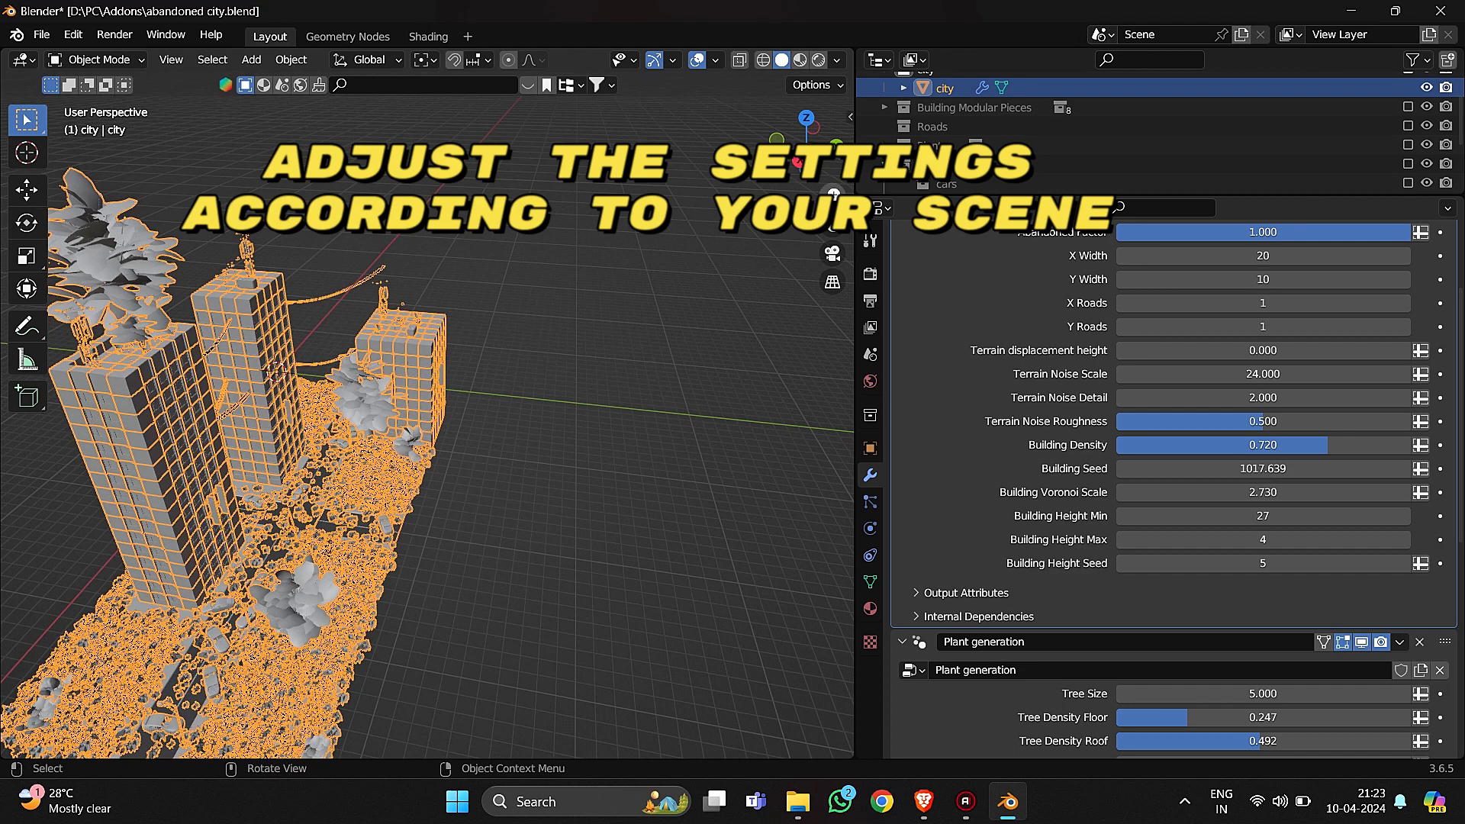
{"action": "middle_click_drag", "start_coordinate": [368, 427], "coordinate": [400, 412]}
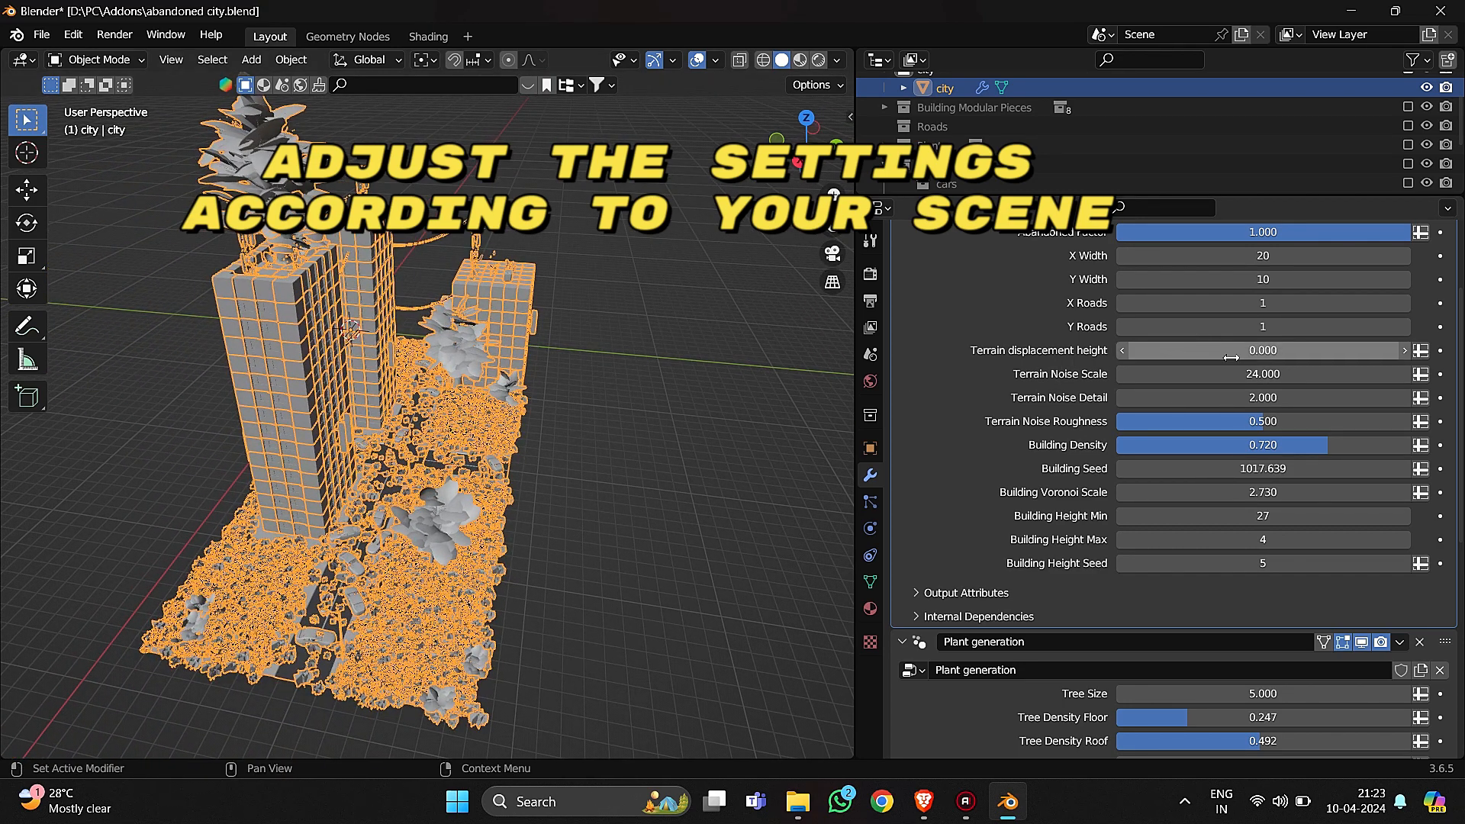
{"action": "left_click_drag", "start_coordinate": [1231, 355], "coordinate": [1184, 356]}
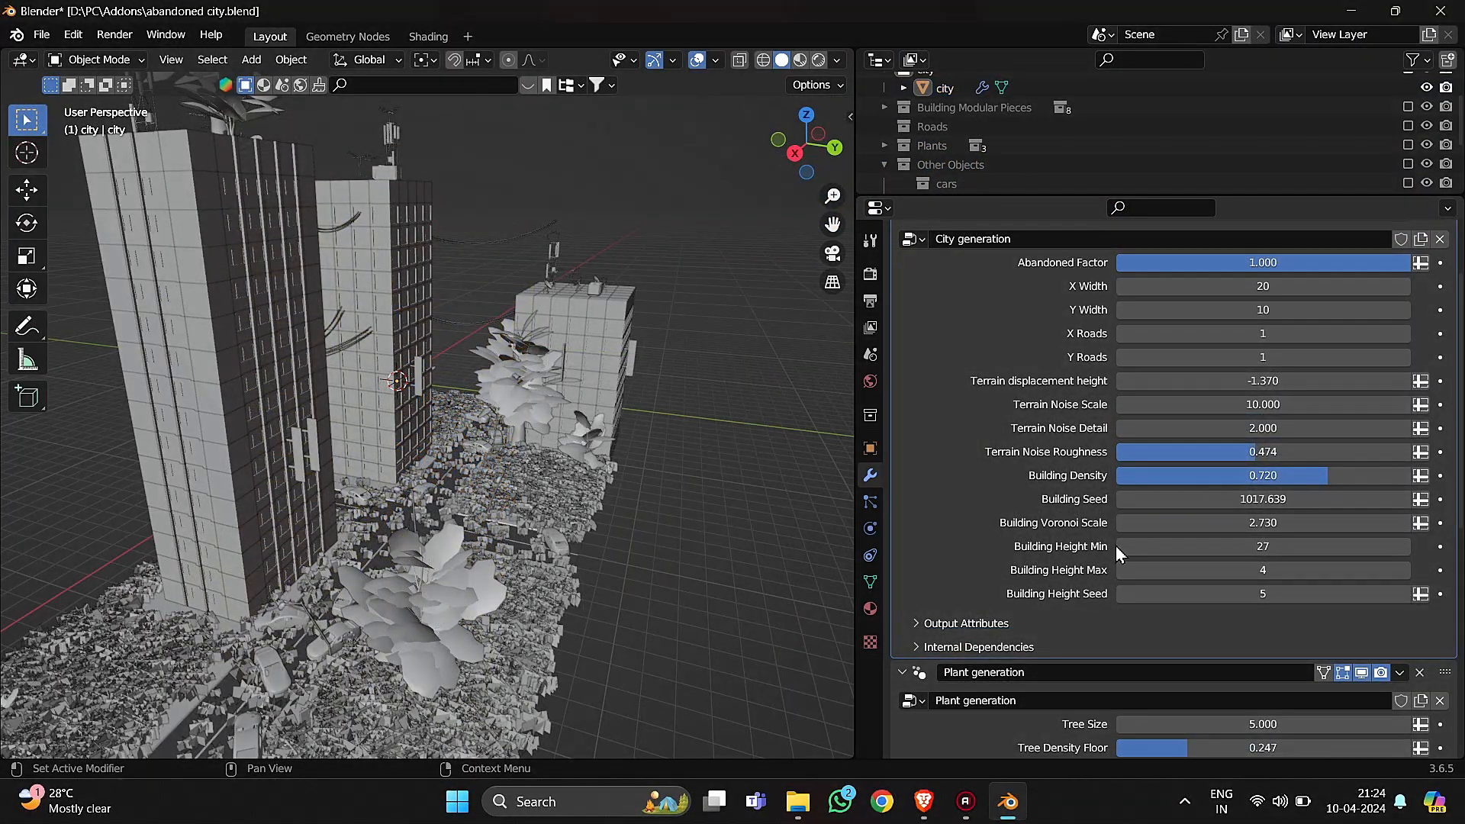
- Review the settings of the Plant generation and Generation of other objects modifiers
{"action": "scroll", "coordinate": [1221, 489], "scroll_direction": "down", "scroll_amount": 1}
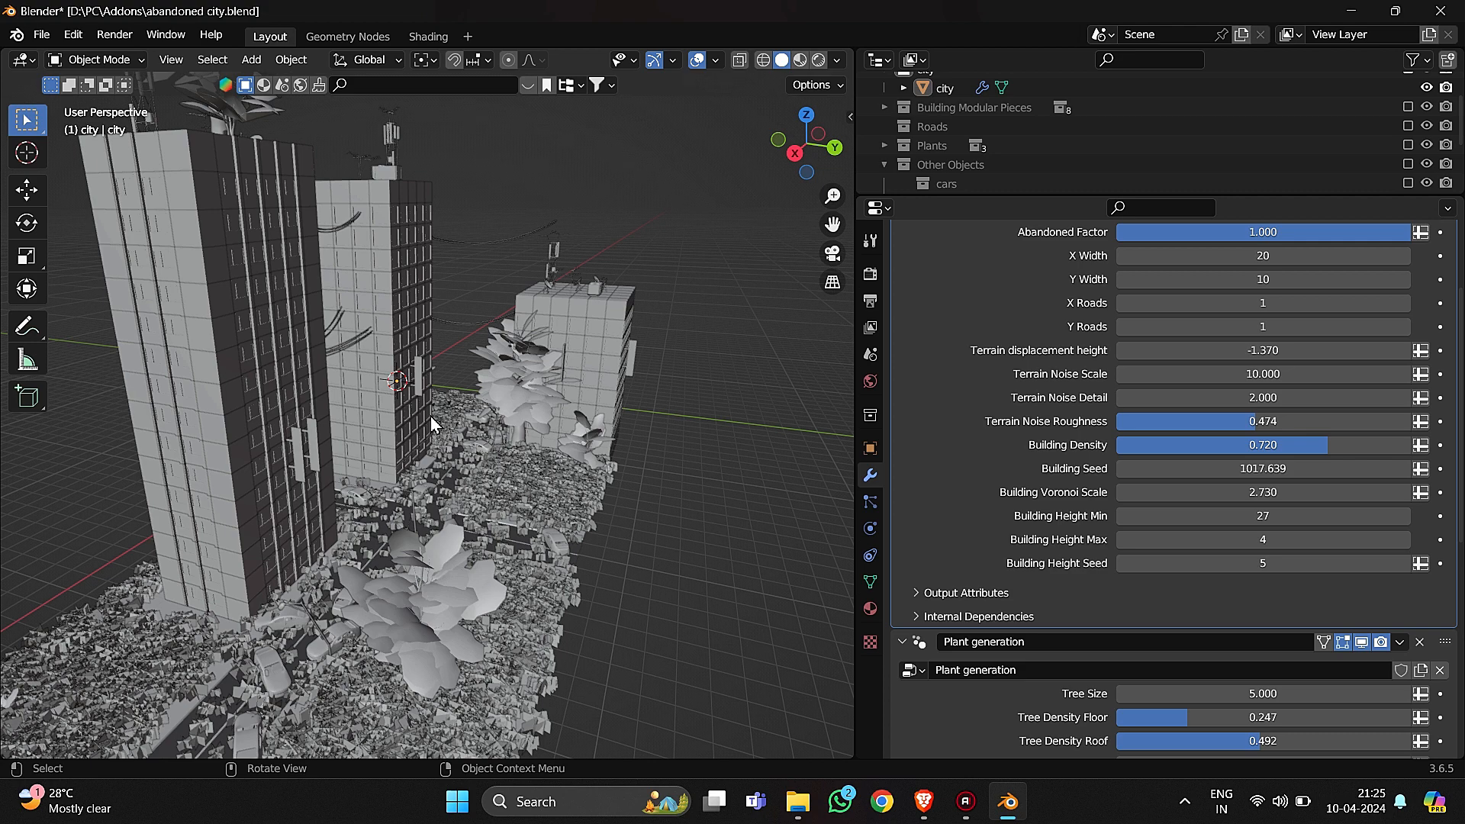
{"action": "scroll", "coordinate": [1128, 505], "scroll_direction": "down", "scroll_amount": 12}
{"action": "scroll", "coordinate": [1127, 505], "scroll_direction": "up", "scroll_amount": 2}
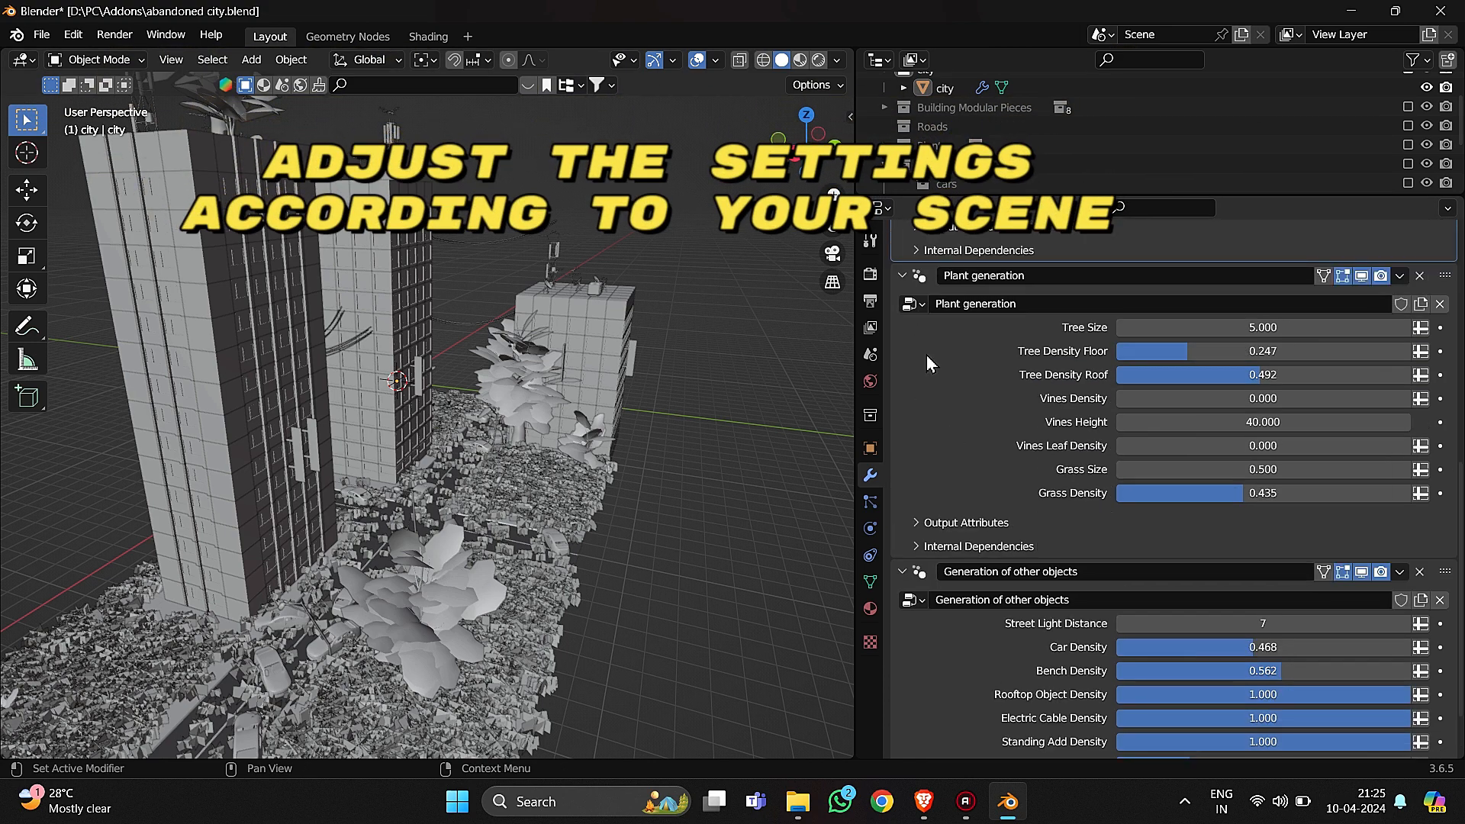
- Set the Tree Size of the Plant generation modifier to 2.5
{"action": "mouse_move", "coordinate": [442, 450]}
{"action": "middle_mouse_down"}
{"action": "mouse_move", "coordinate": [475, 442]}
{"action": "mouse_move", "coordinate": [458, 435]}
{"action": "middle_mouse_up"}
{"action": "scroll", "coordinate": [1244, 520], "scroll_direction": "up", "scroll_amount": 15}
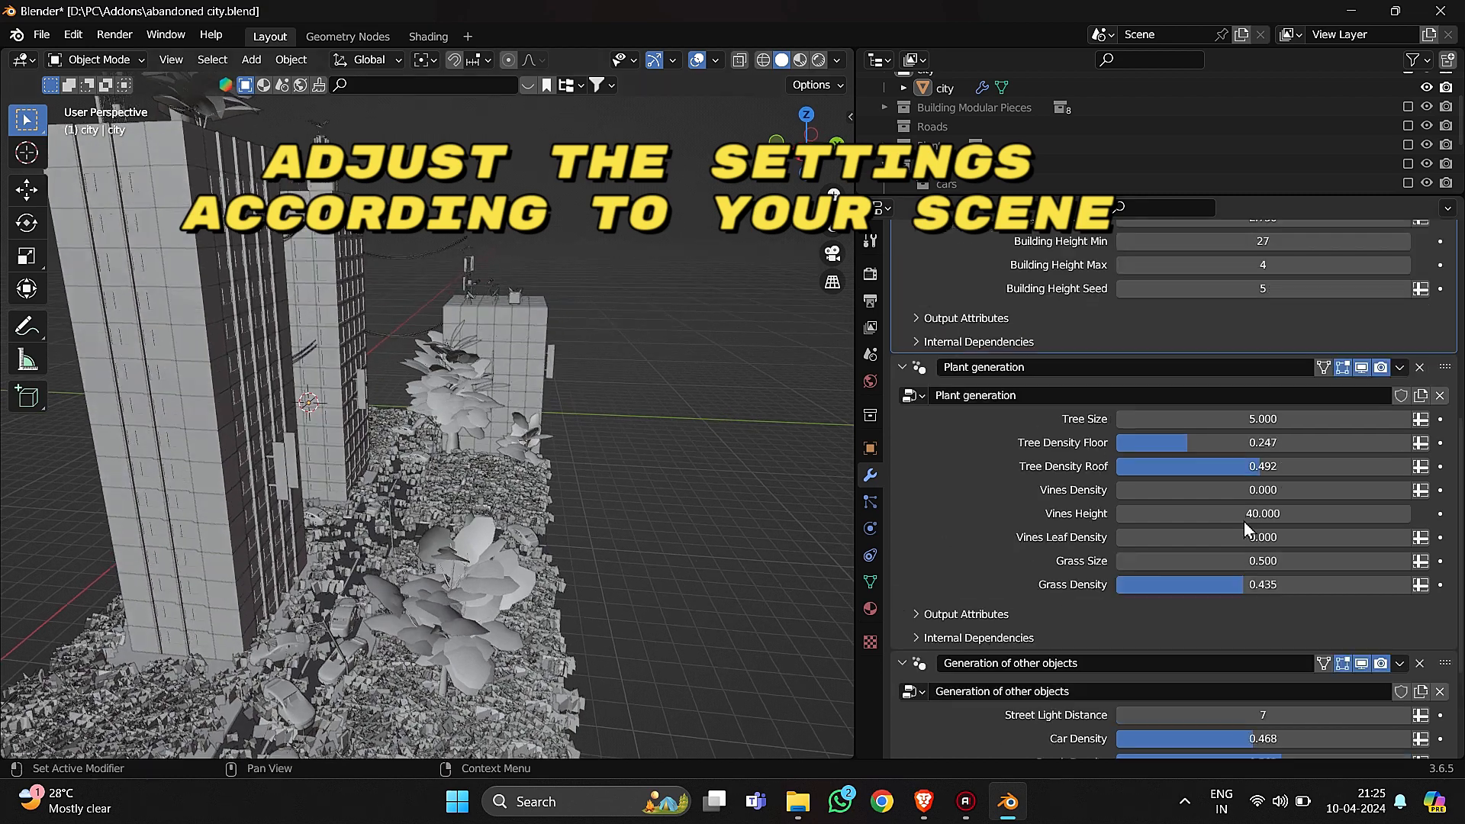
{"action": "scroll", "coordinate": [353, 409], "scroll_direction": "down", "scroll_amount": 2}
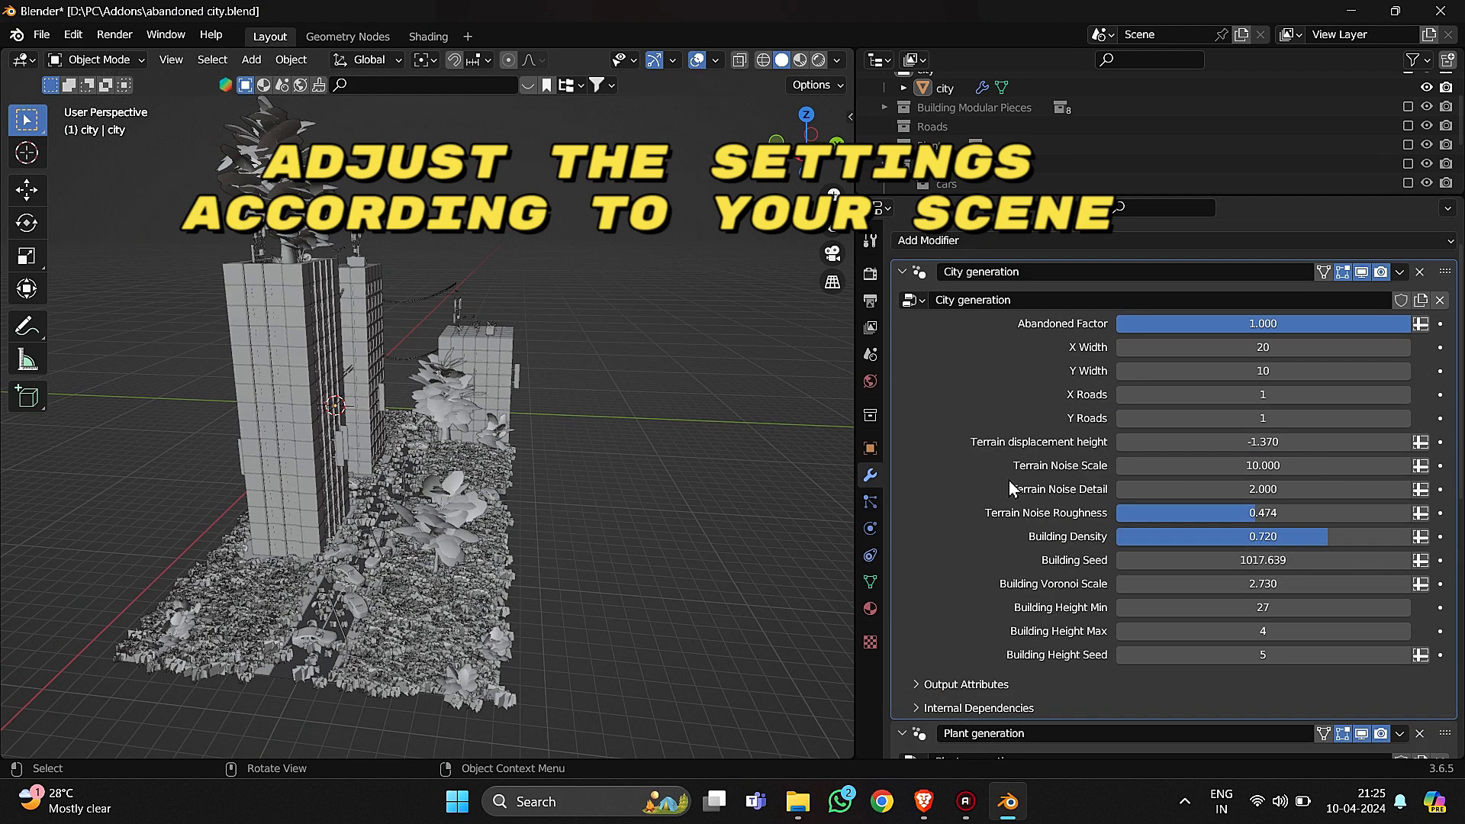
{"action": "scroll", "coordinate": [1190, 517], "scroll_direction": "down", "scroll_amount": 12}
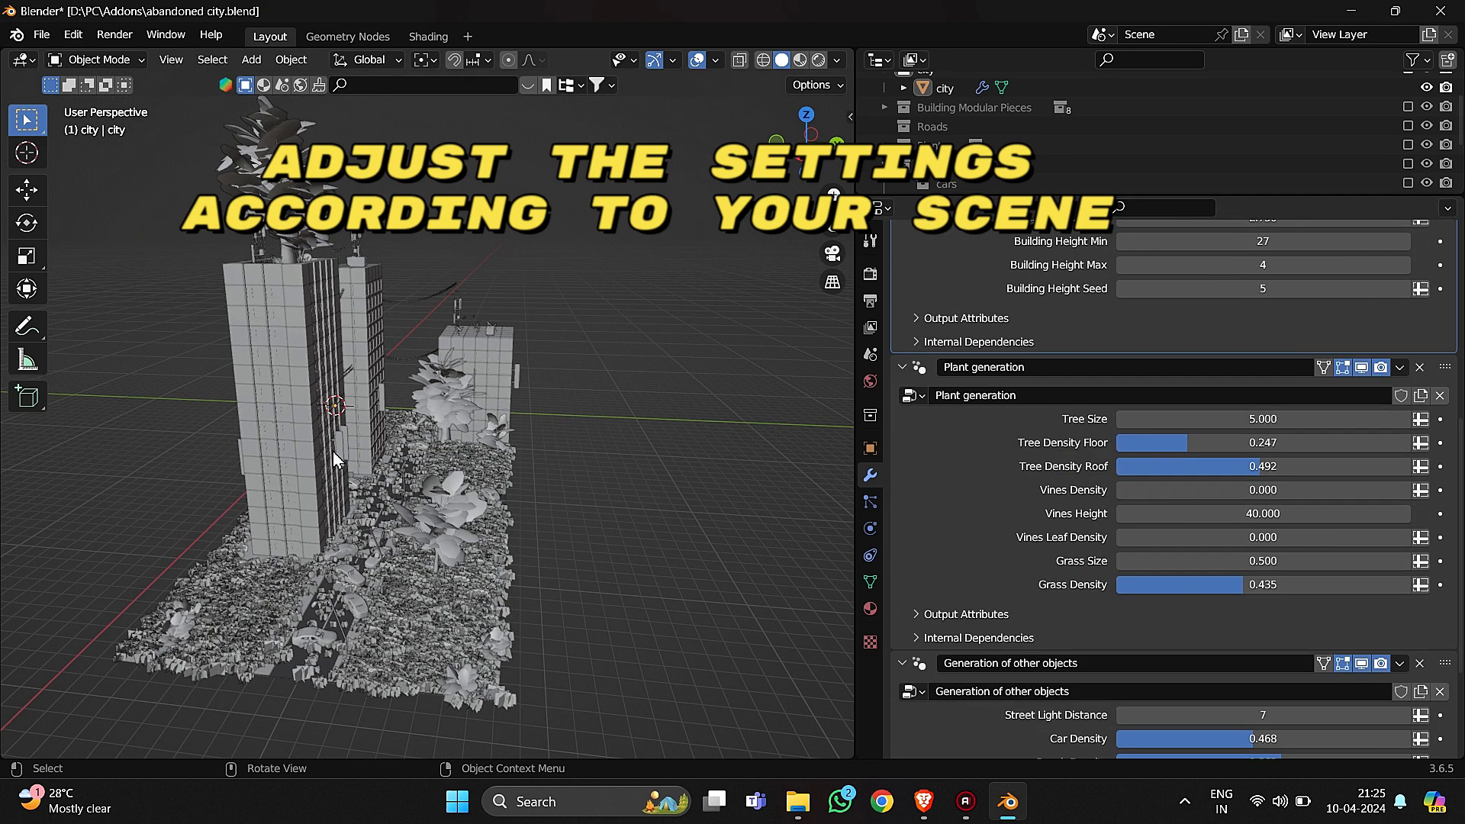
{"action": "middle_click_drag", "start_coordinate": [474, 503], "coordinate": [373, 569]}
{"action": "scroll", "coordinate": [372, 569], "scroll_direction": "up", "scroll_amount": 2}
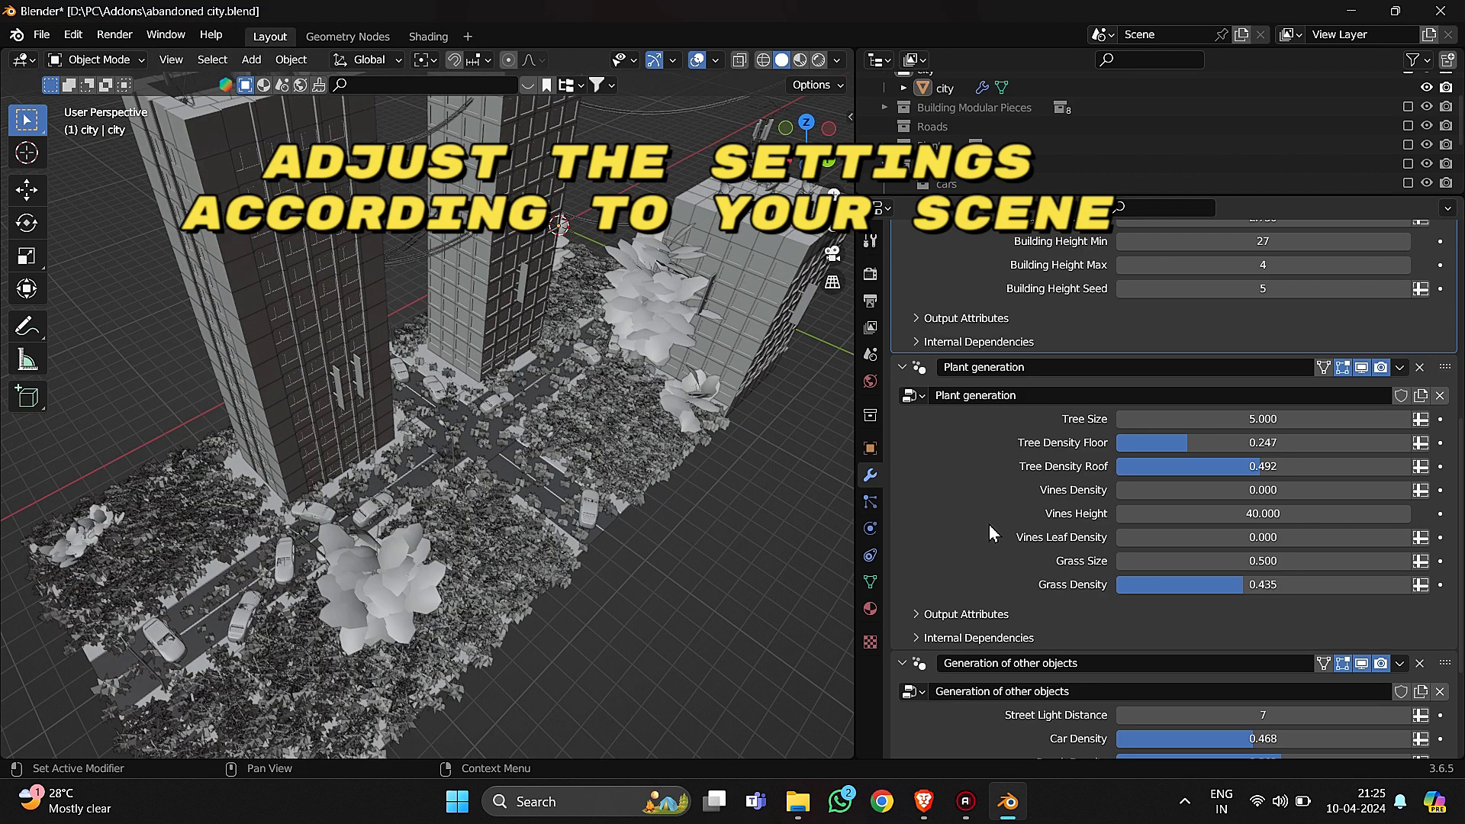
{"action": "scroll", "coordinate": [426, 461], "scroll_direction": "down", "scroll_amount": 2}
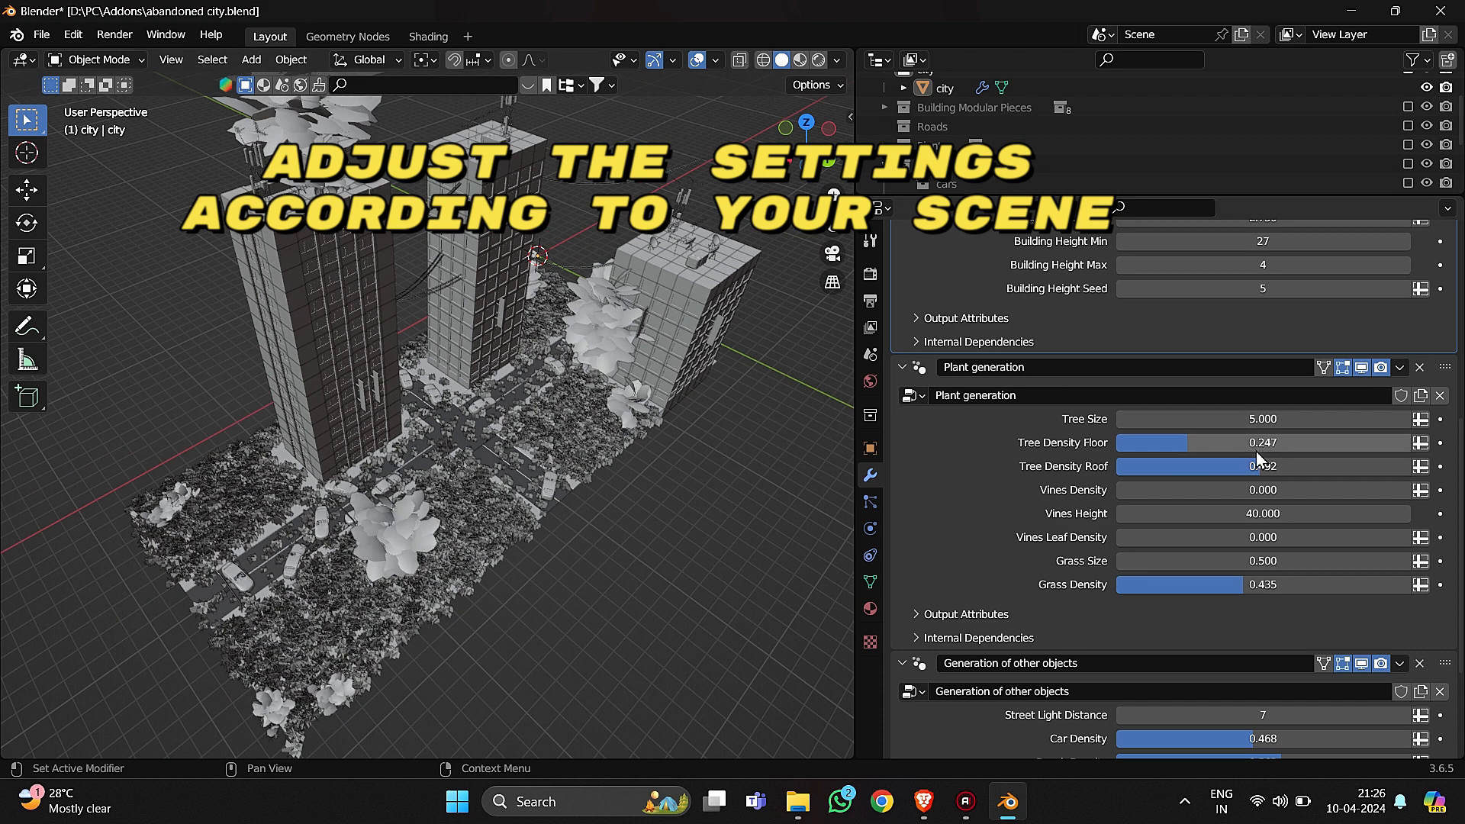
{"action": "left_click", "coordinate": [1281, 419]}
{"action": "key", "text": "BackSpace"}
{"action": "type", "text": "2.5"}
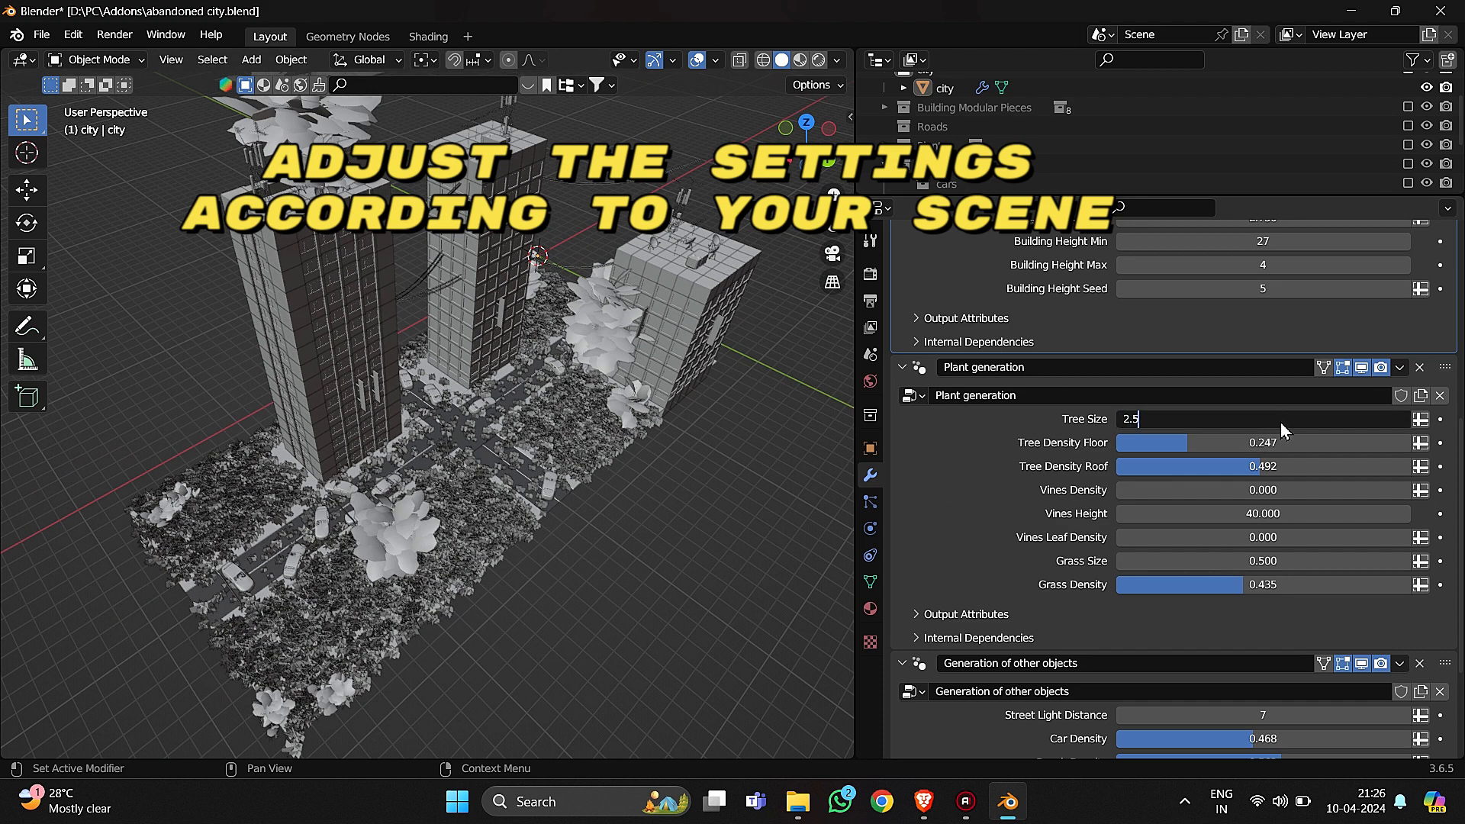
{"action": "key", "text": "Return"}
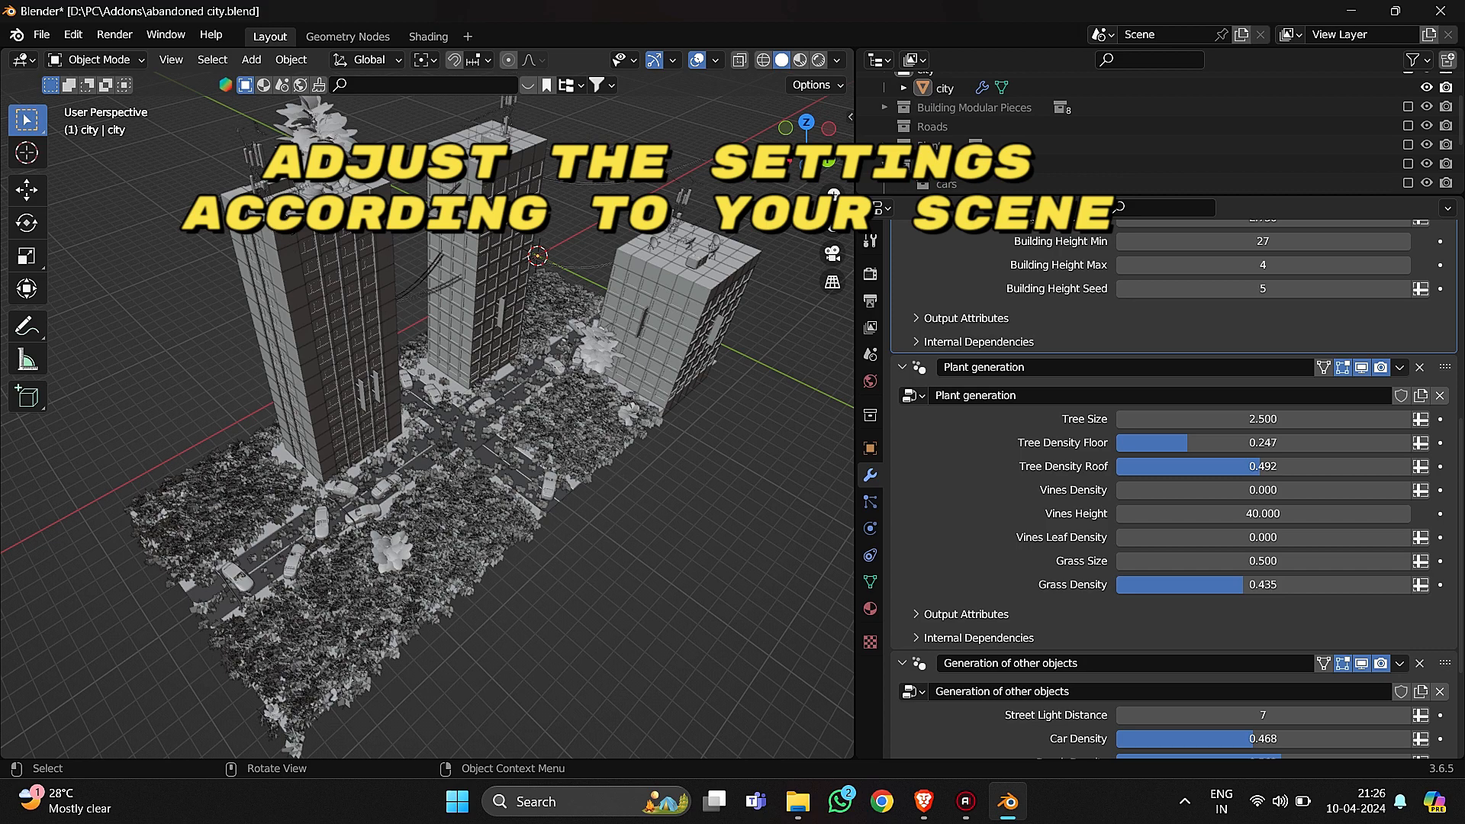
- Try a Tree Size of 1 in the Plant generation modifier and check the city's plants
{"action": "middle_click_drag", "start_coordinate": [662, 628], "coordinate": [687, 594]}
{"action": "left_click", "coordinate": [1238, 419]}
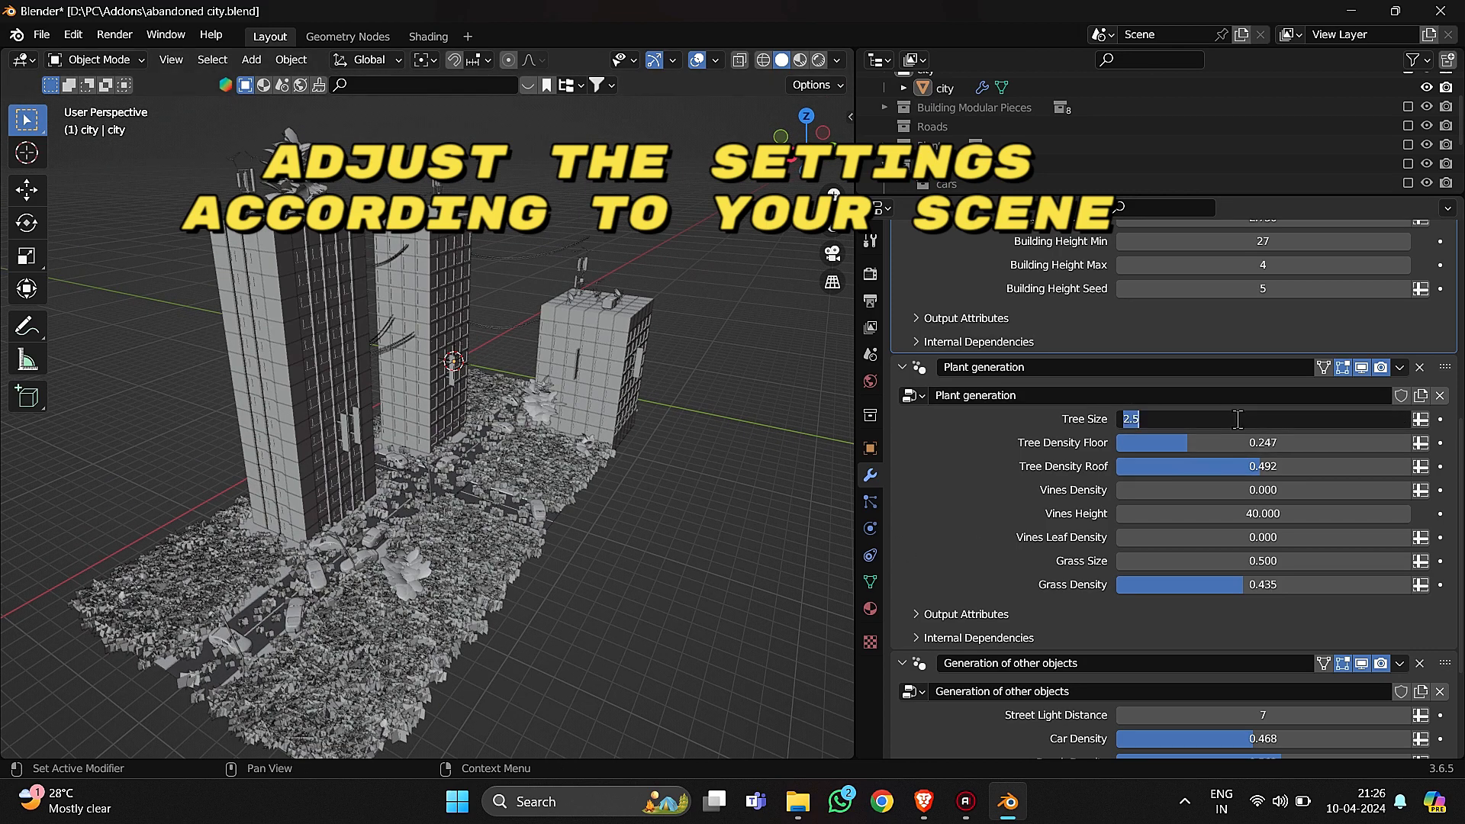
{"action": "type", "text": "1"}
{"action": "key", "text": "Return"}
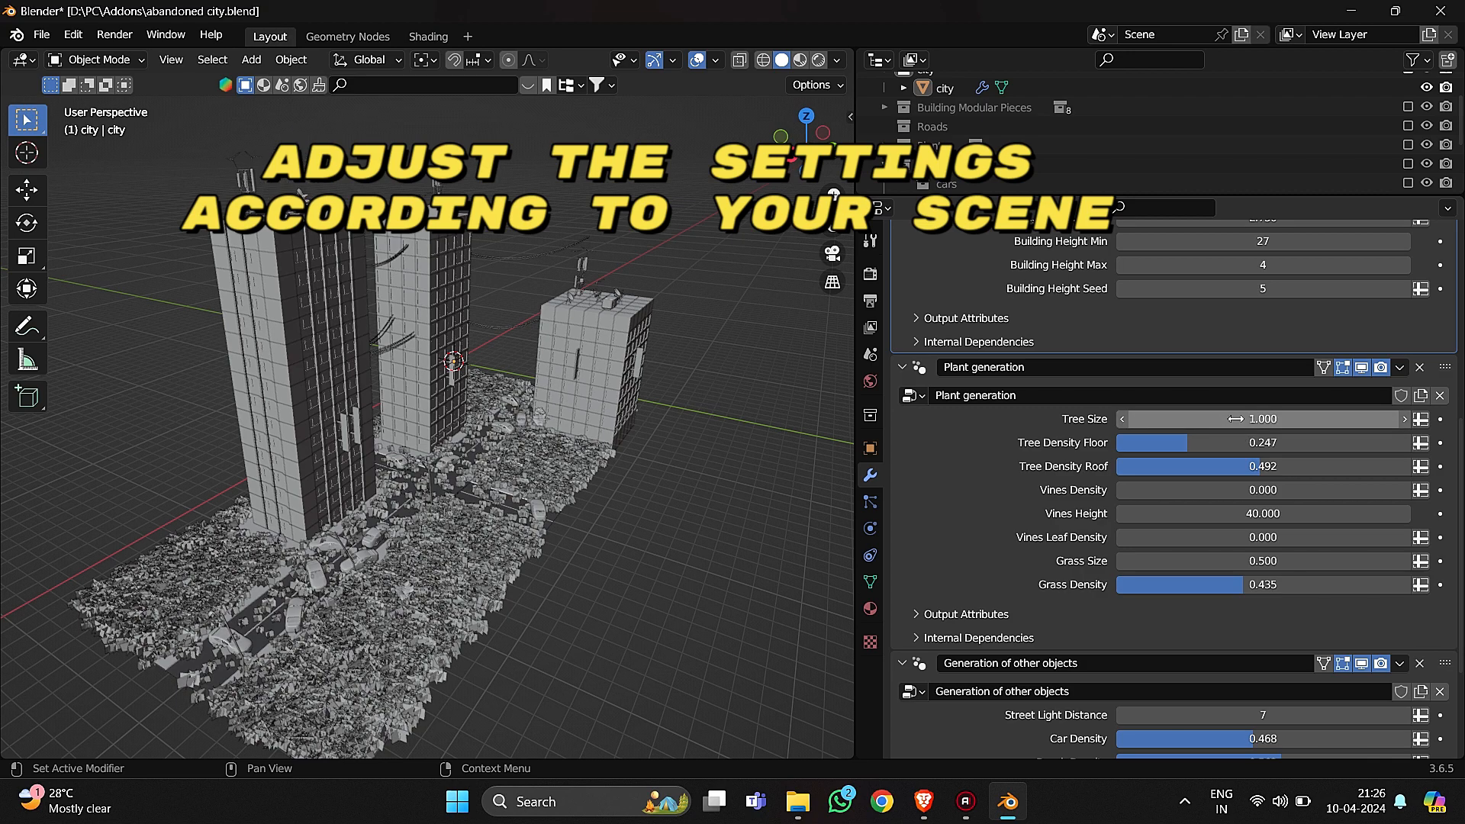
{"action": "middle_click_drag", "start_coordinate": [479, 594], "coordinate": [484, 525]}
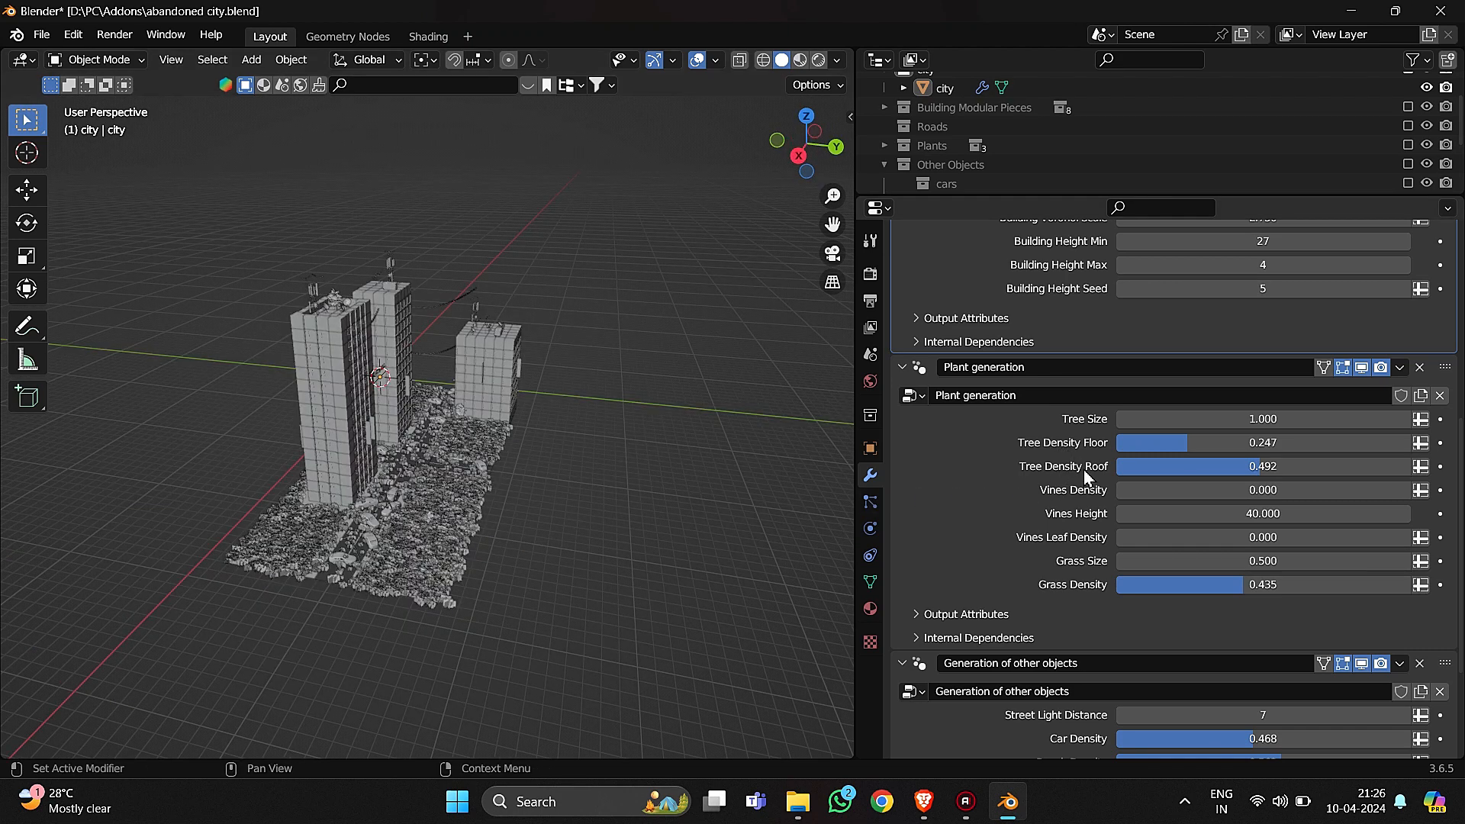
- Restore the Tree Size to 2.5 and inspect the city from street level and from above
{"action": "left_click", "coordinate": [1213, 419]}
{"action": "key", "text": "BackSpace"}
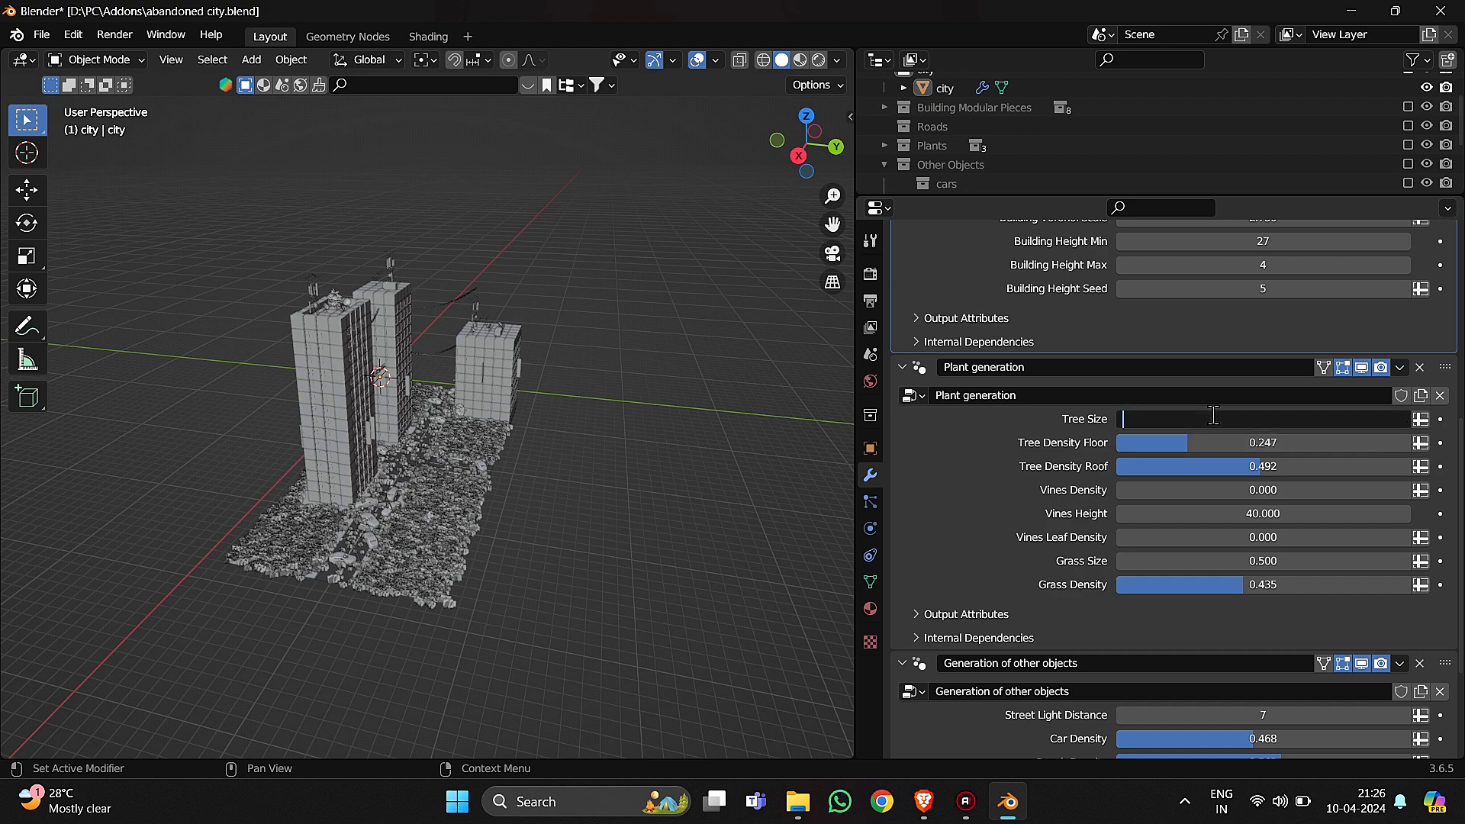
{"action": "type", "text": "2.5"}
{"action": "key", "text": "Return"}
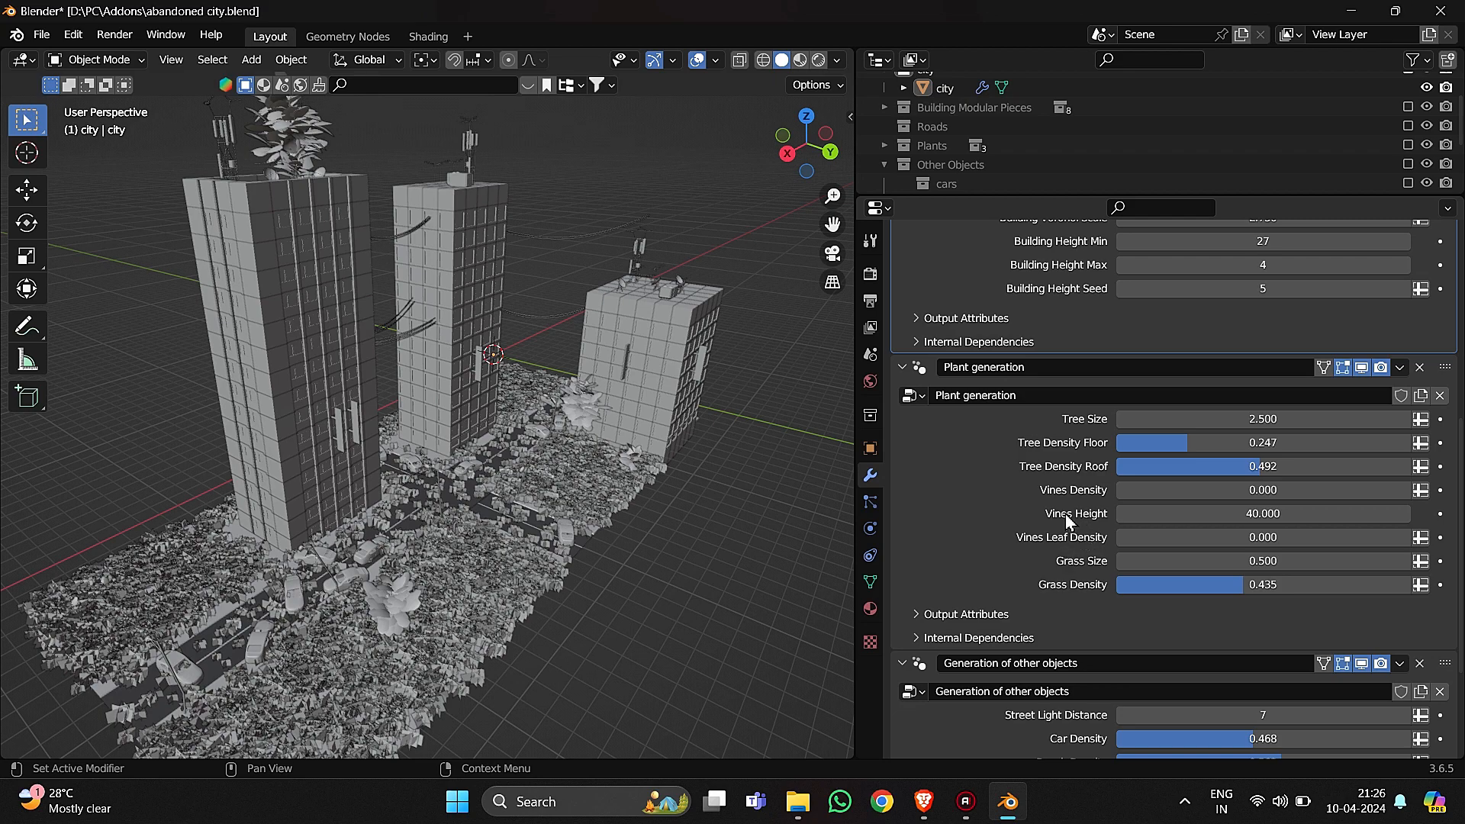
{"action": "middle_click_drag", "start_coordinate": [328, 543], "coordinate": [526, 634]}
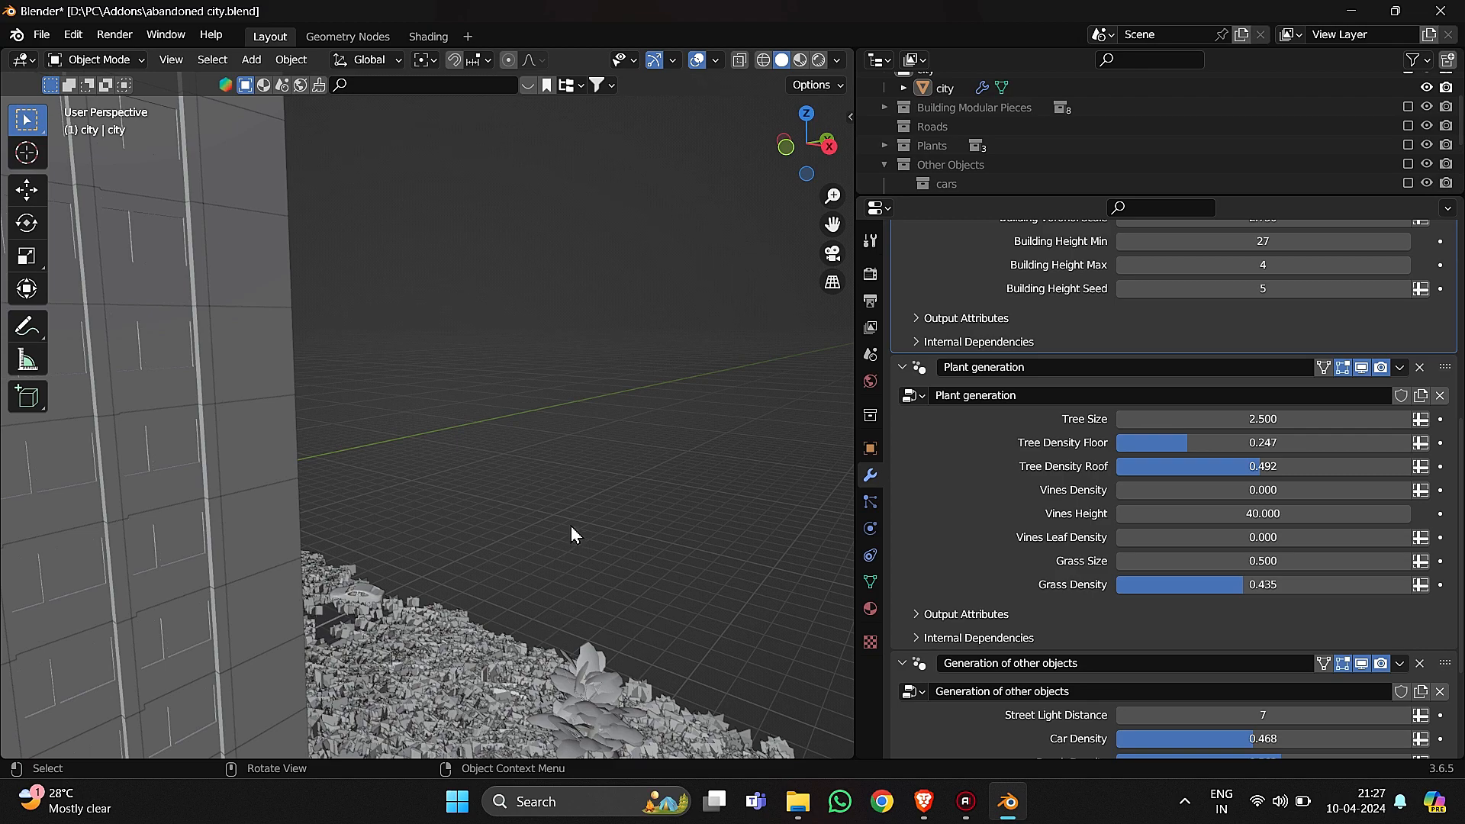
{"action": "middle_click_drag", "start_coordinate": [575, 534], "coordinate": [492, 484]}
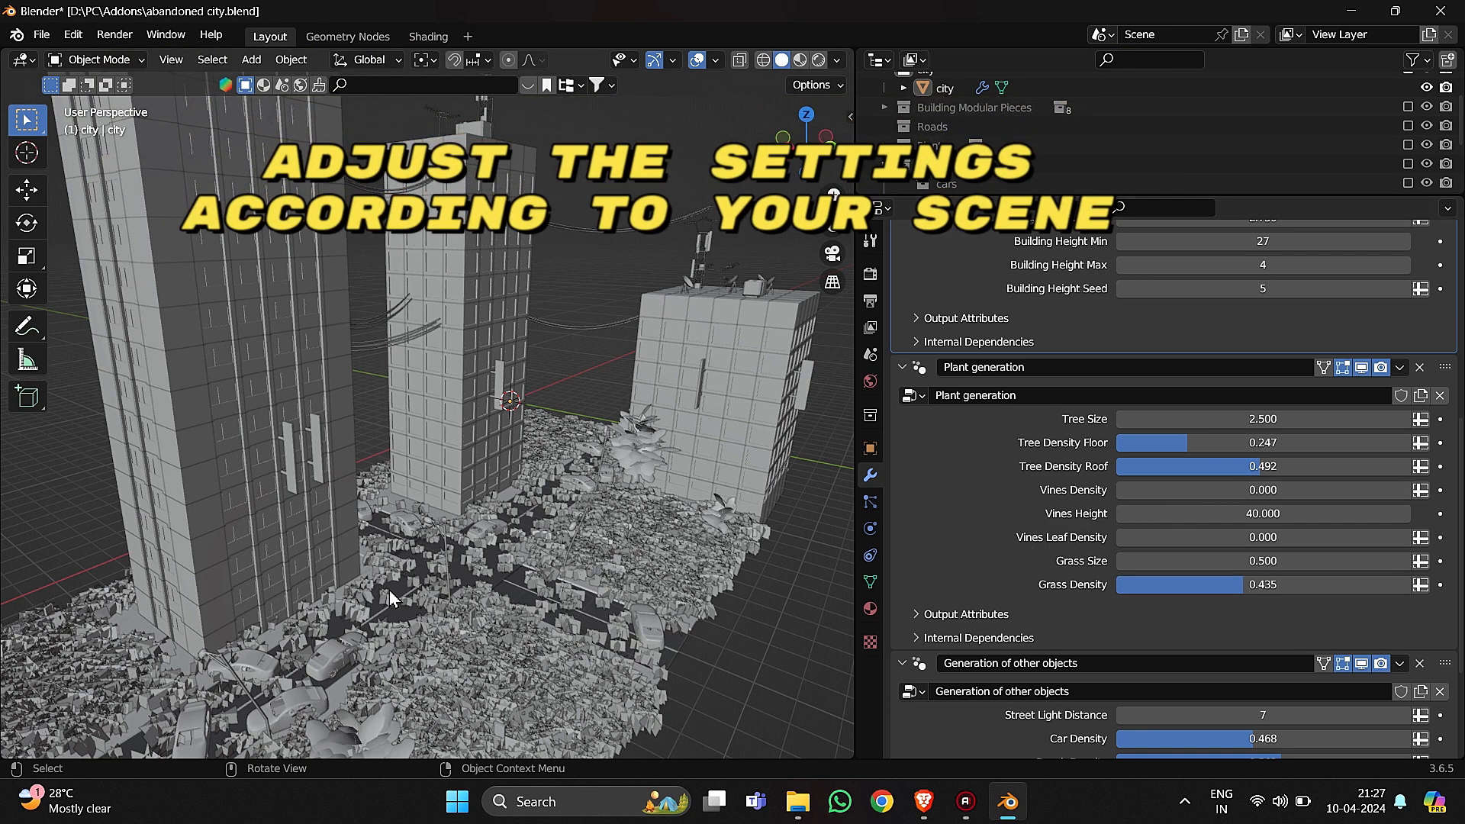
{"action": "middle_click_drag", "start_coordinate": [389, 589], "coordinate": [503, 587]}
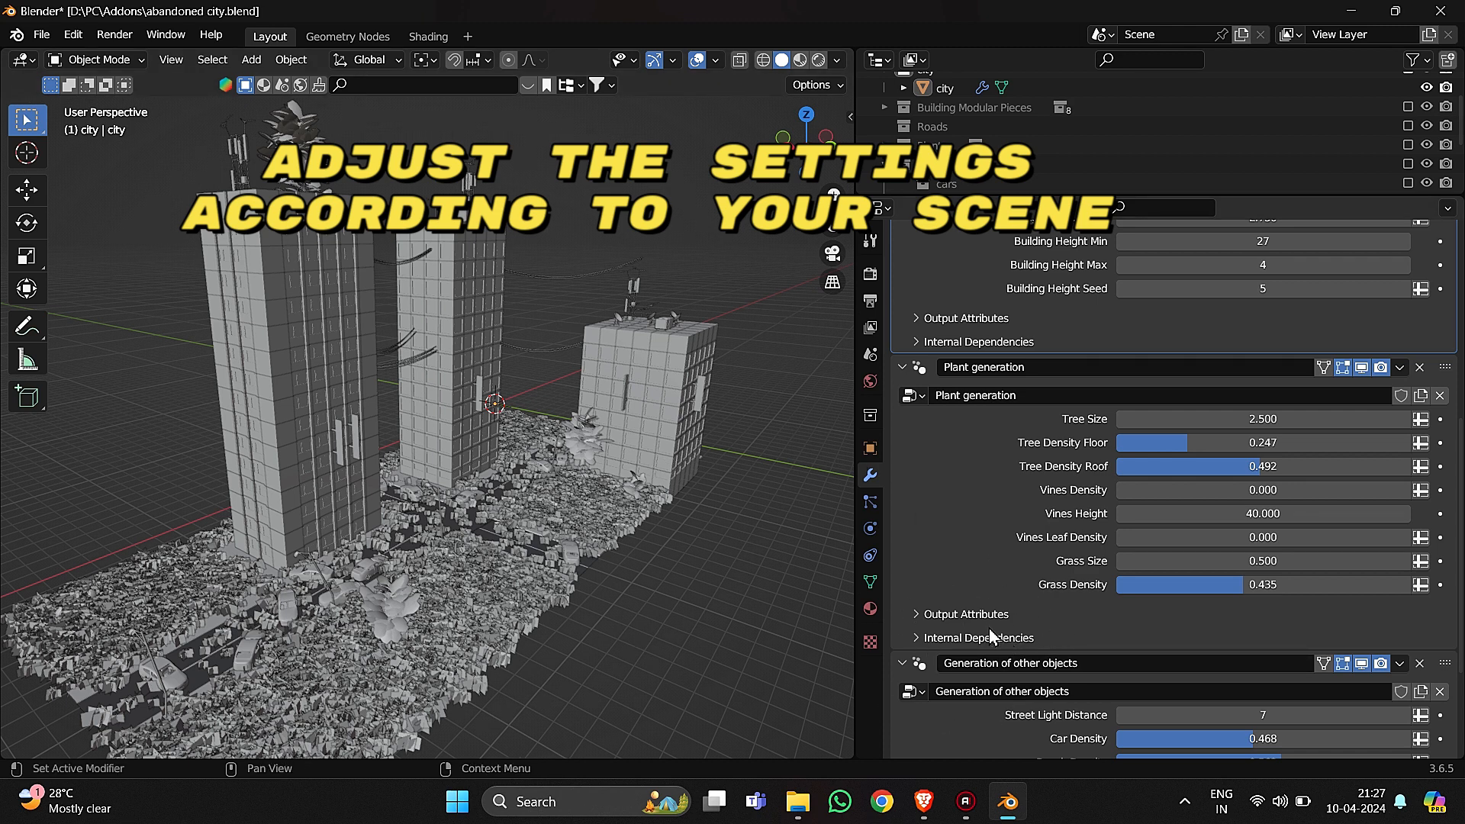
- Set the Street Light Distance of the Generation of other objects modifier to 2
{"action": "scroll", "coordinate": [989, 629], "scroll_direction": "down", "scroll_amount": 5}
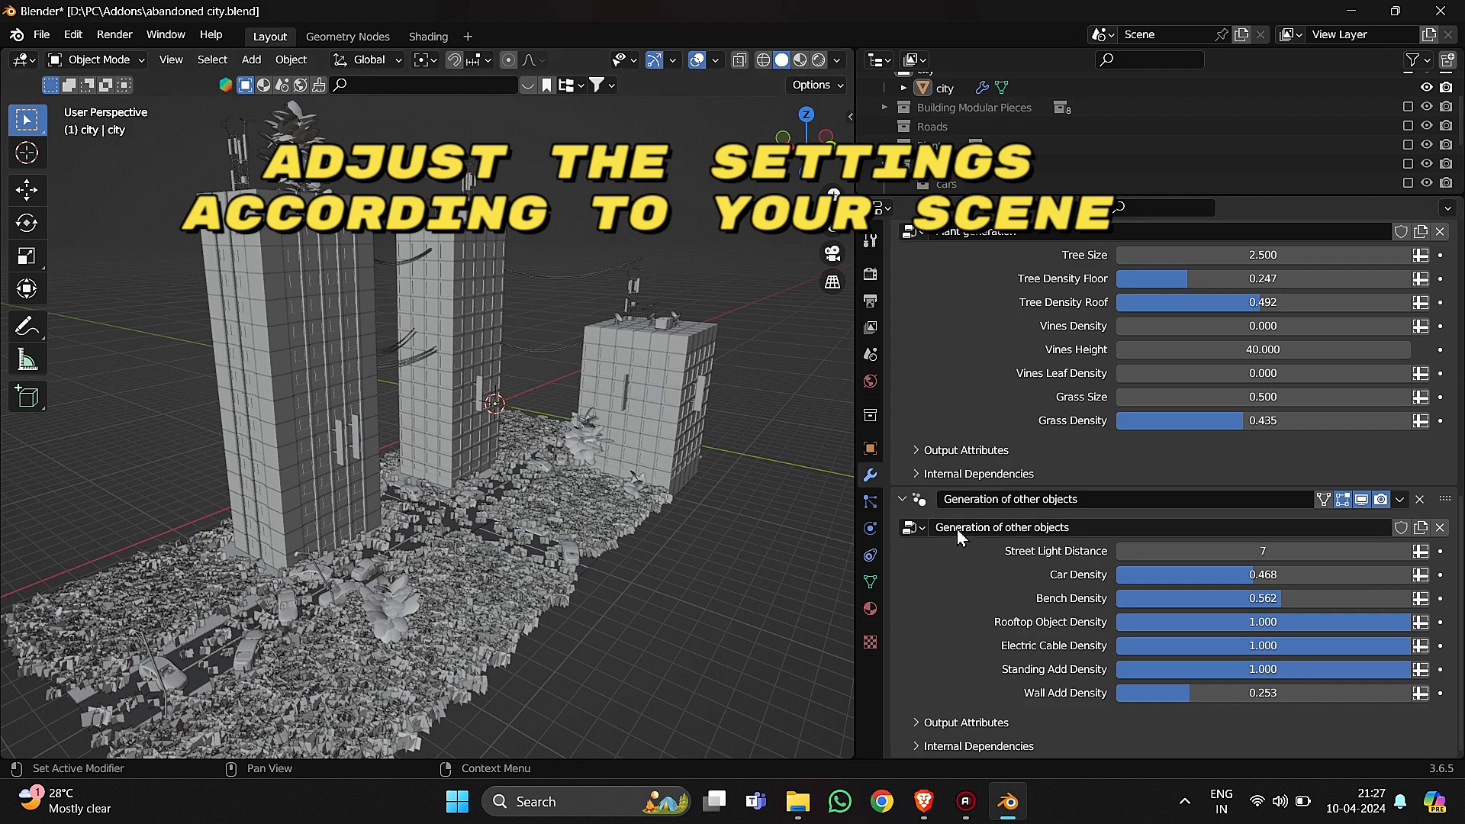
{"action": "mouse_move", "coordinate": [339, 491]}
{"action": "middle_mouse_down"}
{"action": "mouse_move", "coordinate": [404, 519]}
{"action": "mouse_move", "coordinate": [317, 488]}
{"action": "middle_mouse_up"}
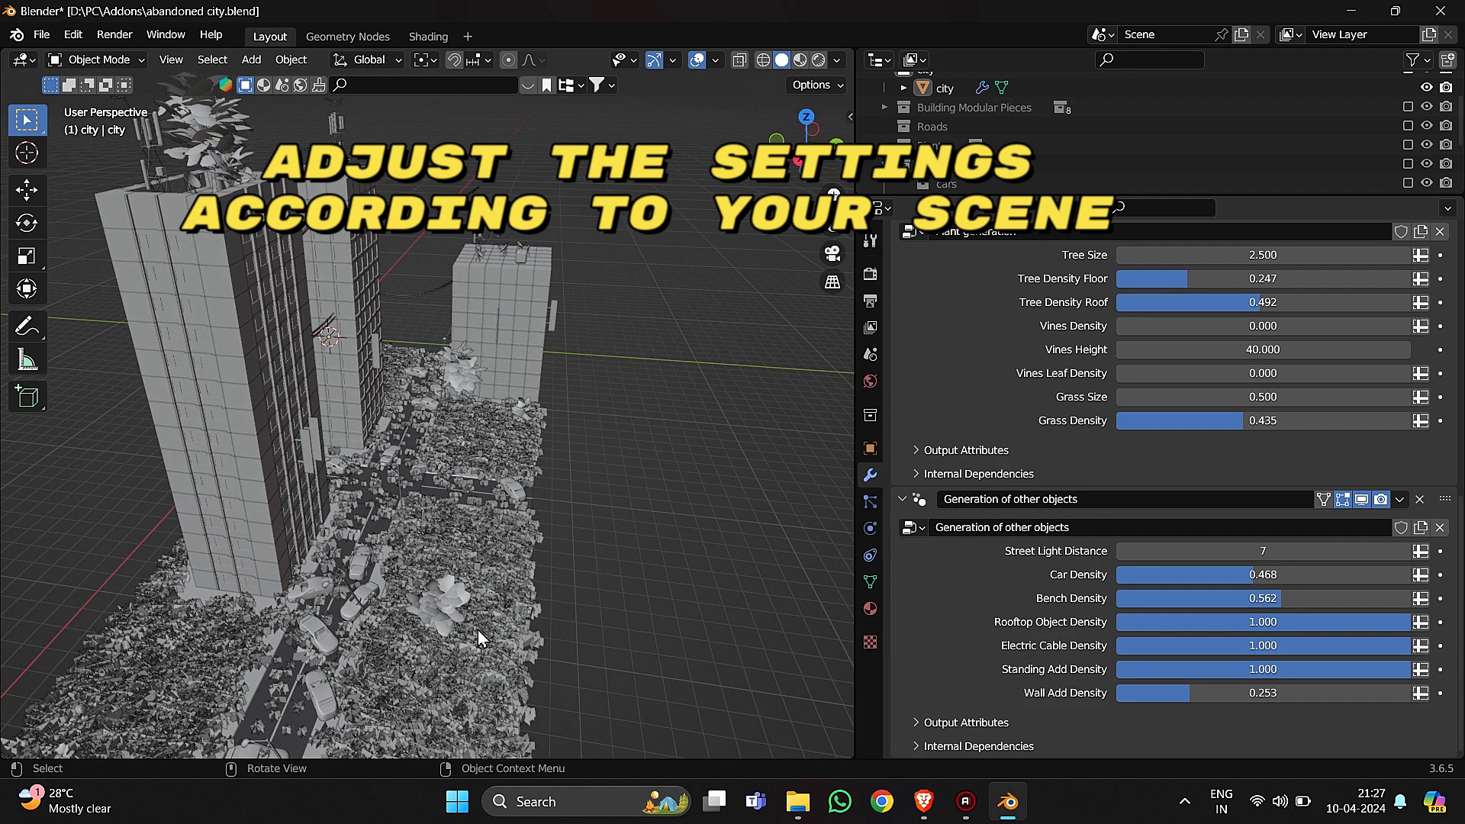
{"action": "middle_click_drag", "start_coordinate": [465, 649], "coordinate": [435, 90]}
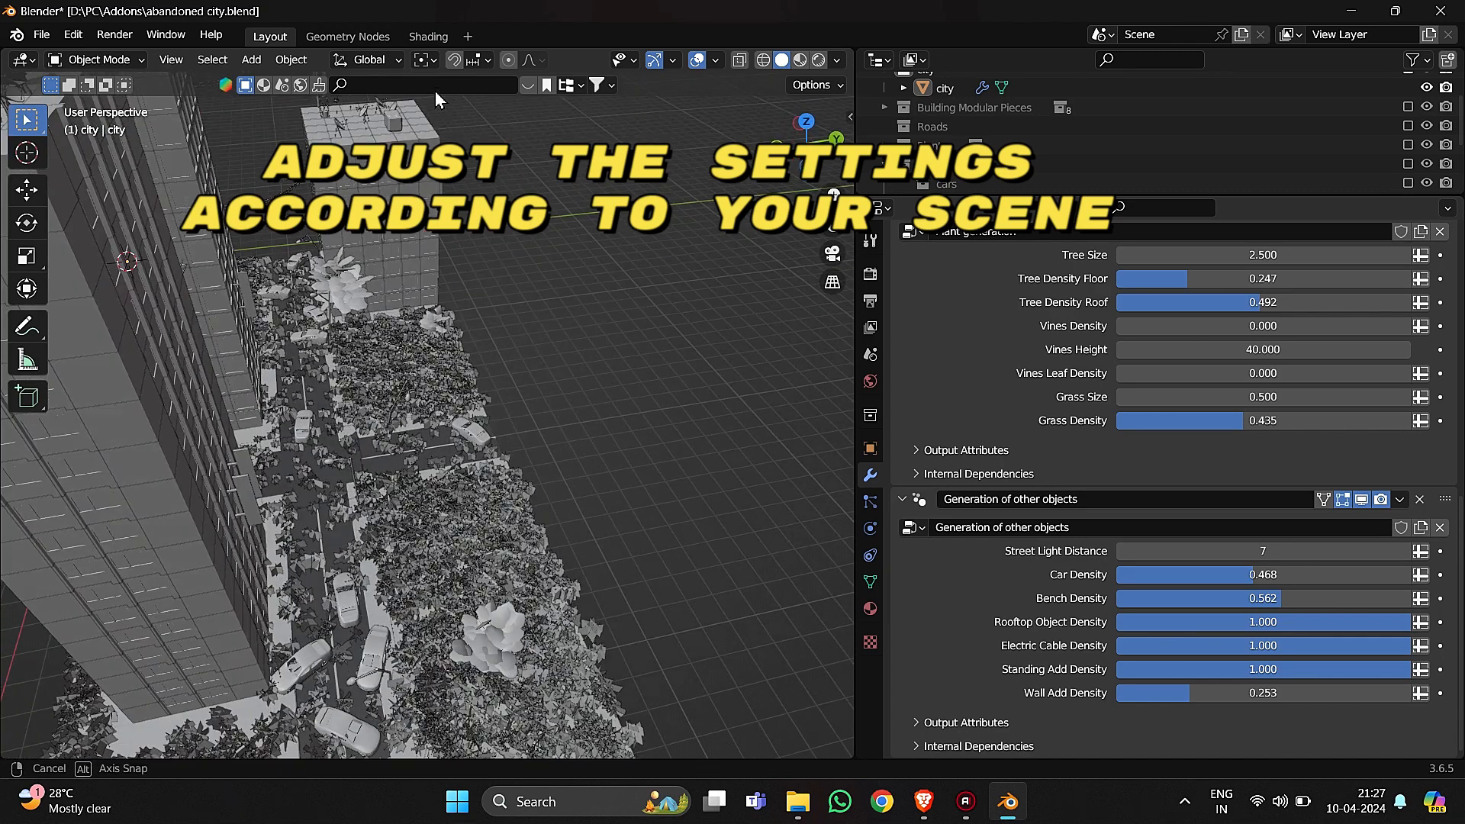
{"action": "middle_click_drag", "start_coordinate": [380, 315], "coordinate": [374, 597]}
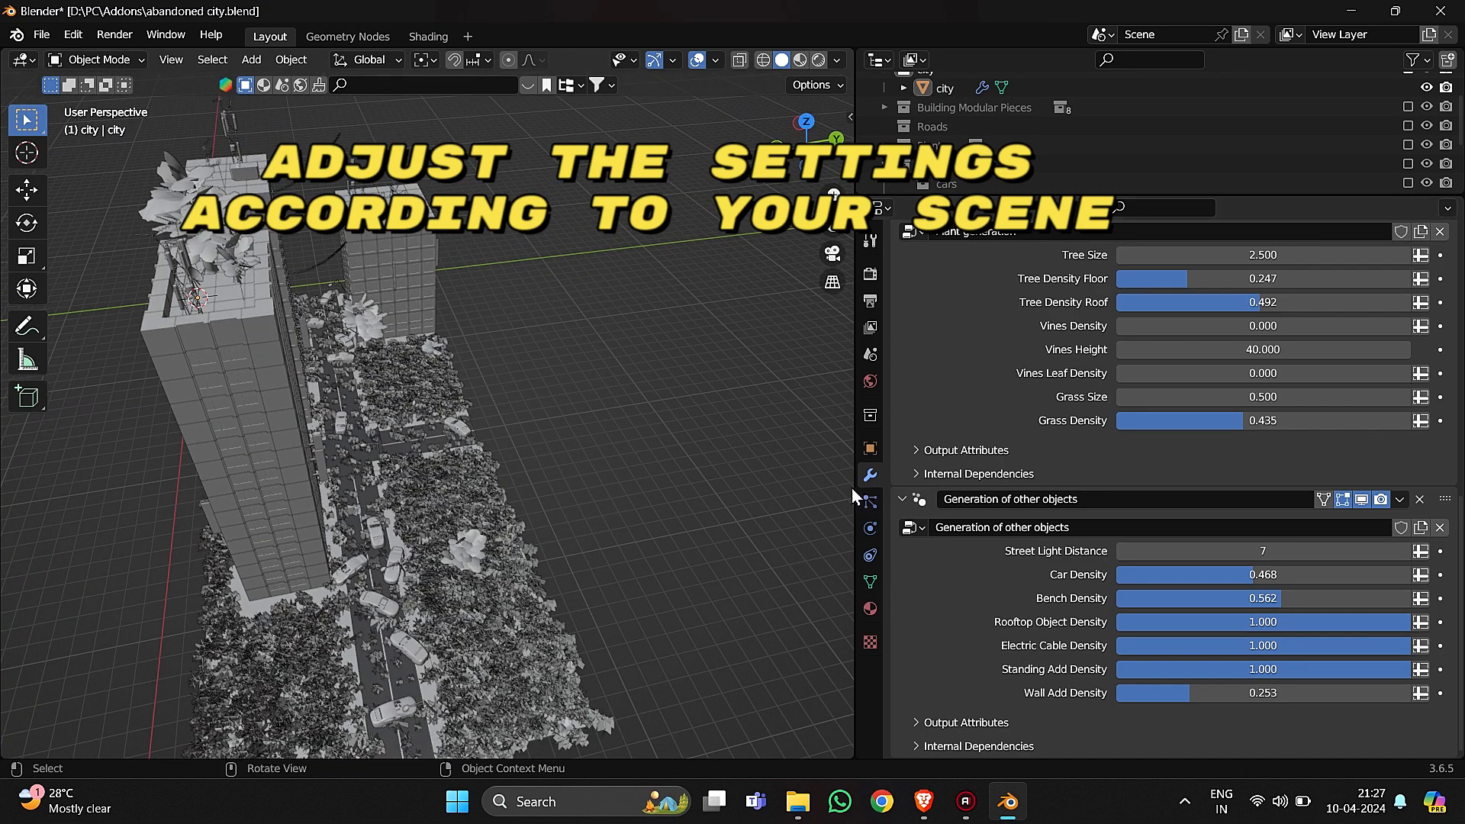
{"action": "left_click", "coordinate": [1278, 551]}
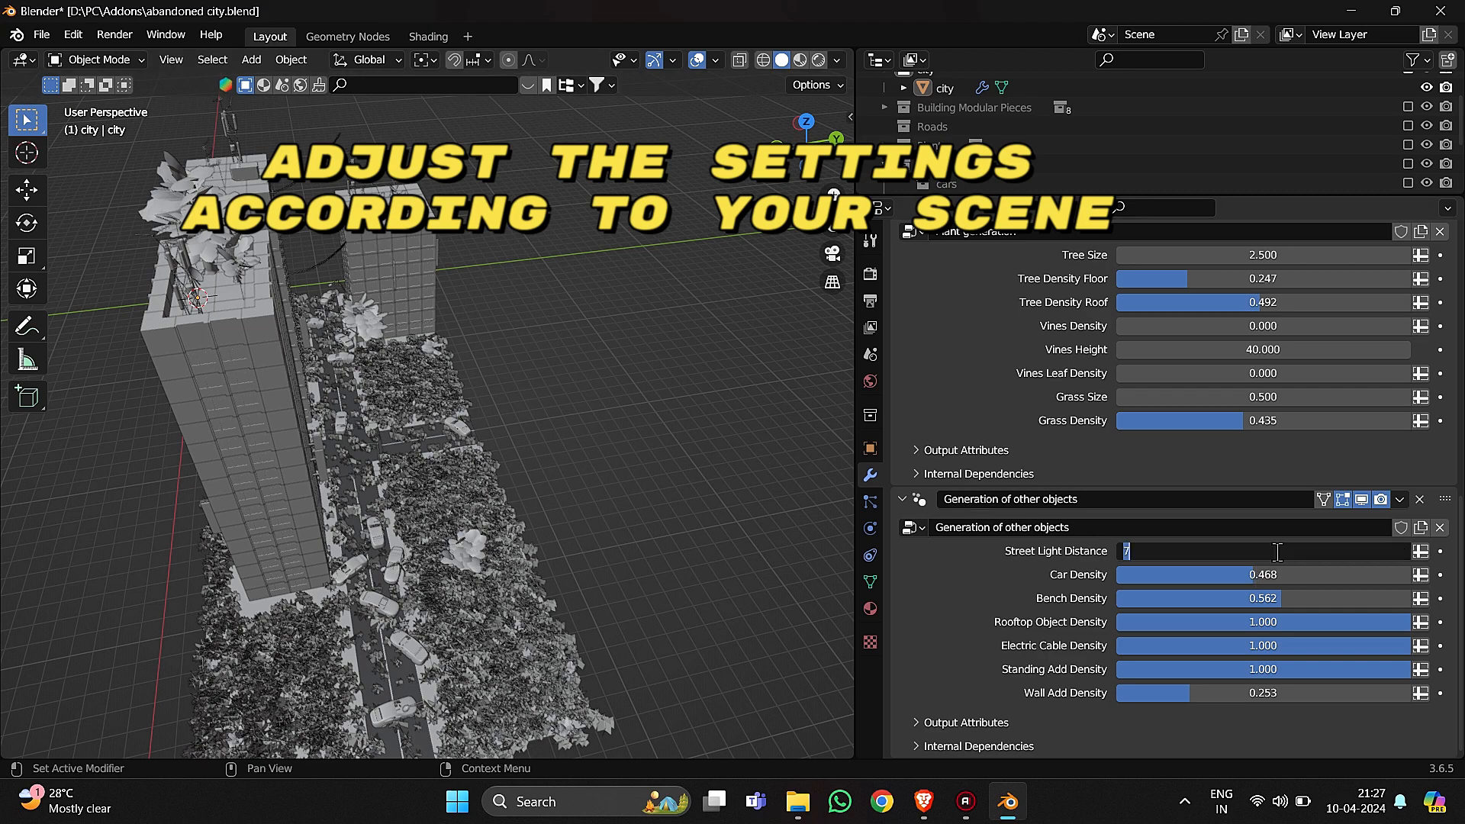
{"action": "type", "text": "2"}
{"action": "key", "text": "Return"}
- Reduce the Car Density to 0.274 and dismiss the battery level notification
{"action": "middle_click_drag", "start_coordinate": [490, 419], "coordinate": [450, 466]}
{"action": "left_click_drag", "start_coordinate": [1251, 575], "coordinate": [992, 593]}
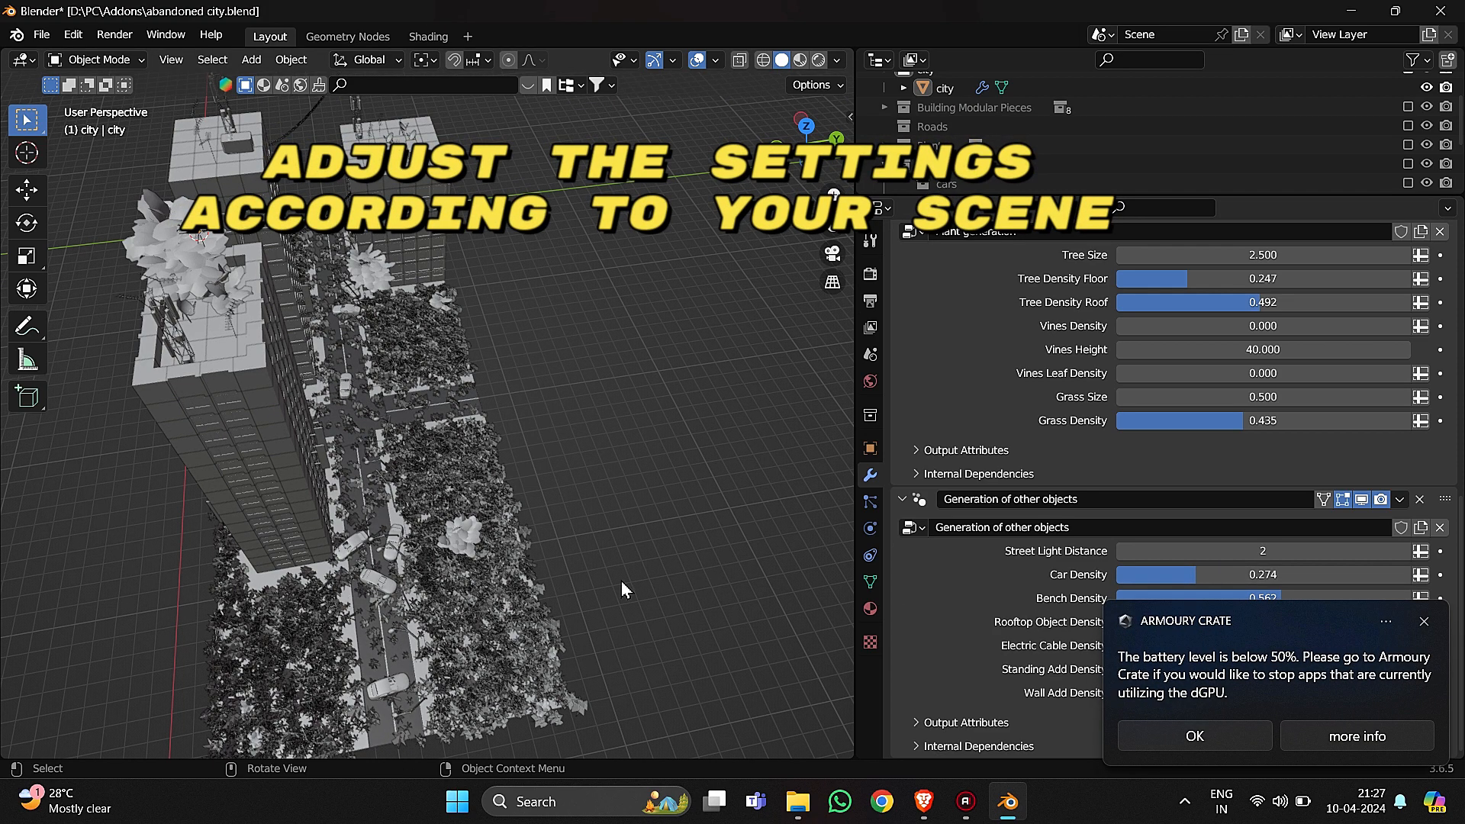
{"action": "left_click", "coordinate": [1424, 621]}
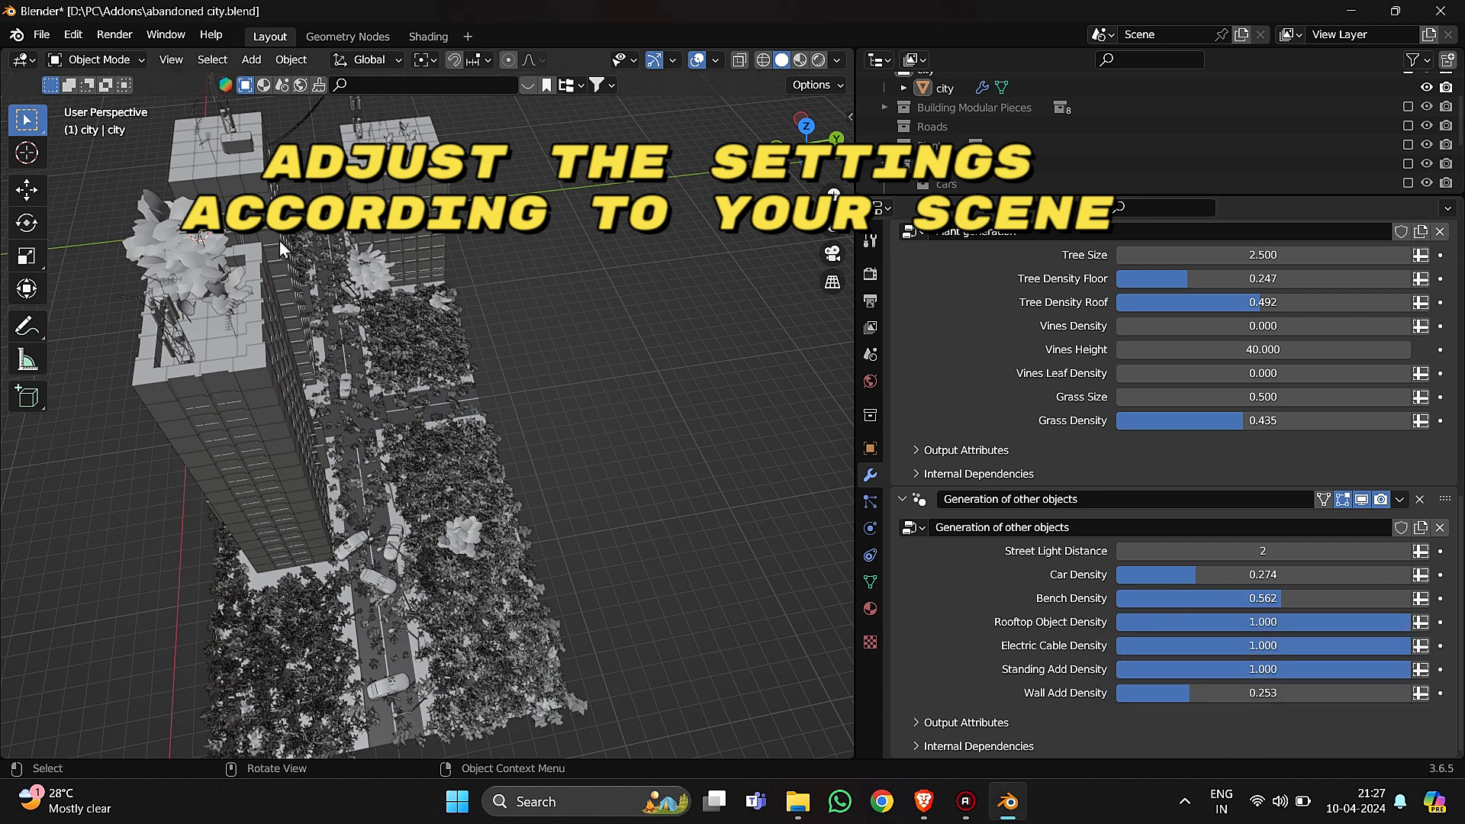
{"action": "middle_click_drag", "start_coordinate": [330, 281], "coordinate": [194, 271]}
{"action": "scroll", "coordinate": [439, 252], "scroll_direction": "down", "scroll_amount": 3}
{"action": "middle_click_drag", "start_coordinate": [560, 405], "coordinate": [503, 345]}
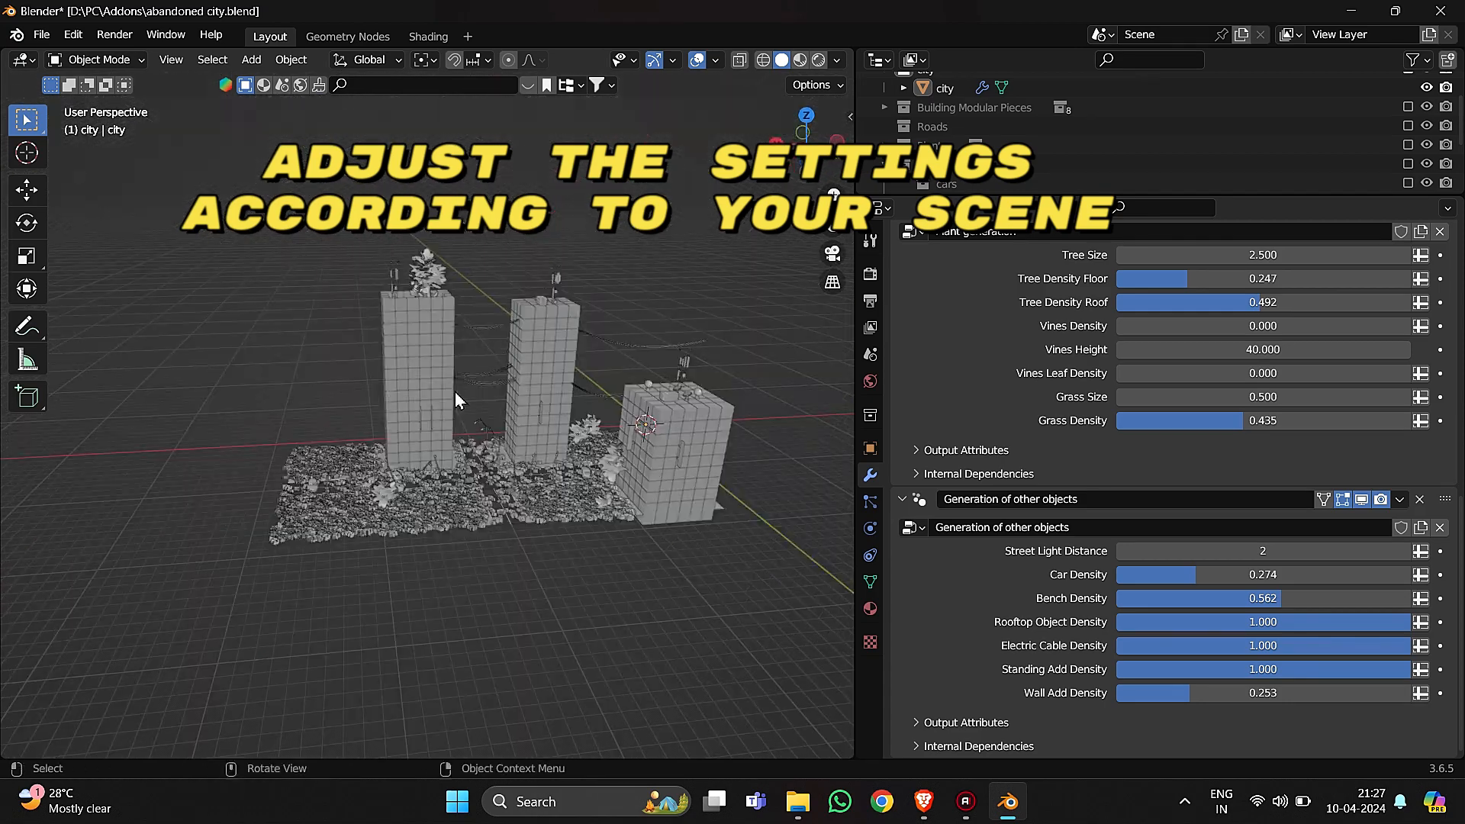
{"action": "middle_click_drag", "start_coordinate": [549, 414], "coordinate": [690, 397]}
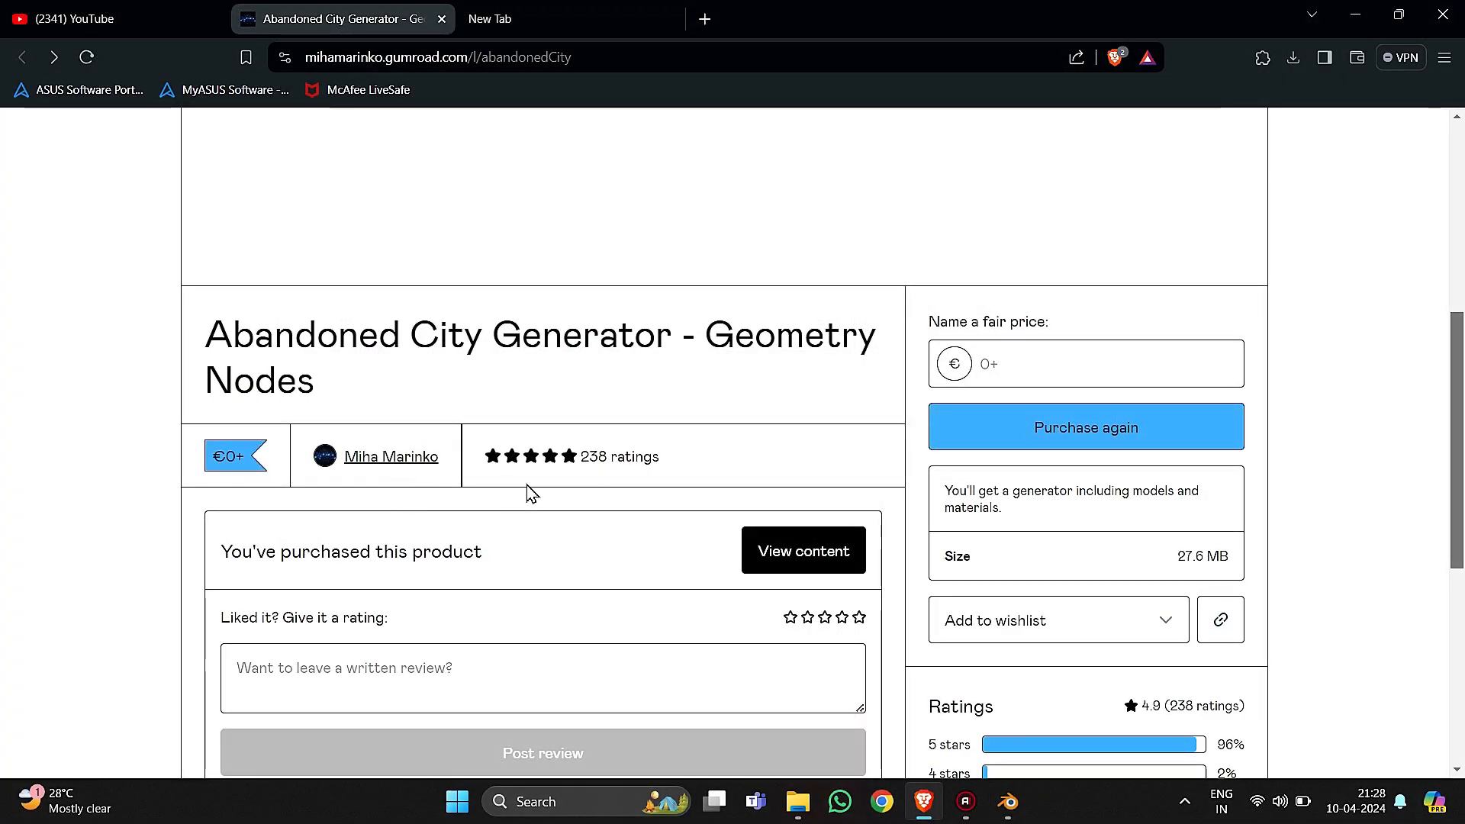
- Review the Abandoned City Generator product page in the browser, and return to Blender to view the generated city
{"action": "scroll", "coordinate": [526, 489], "scroll_direction": "down", "scroll_amount": 5}
{"action": "scroll", "coordinate": [382, 519], "scroll_direction": "up", "scroll_amount": 3}
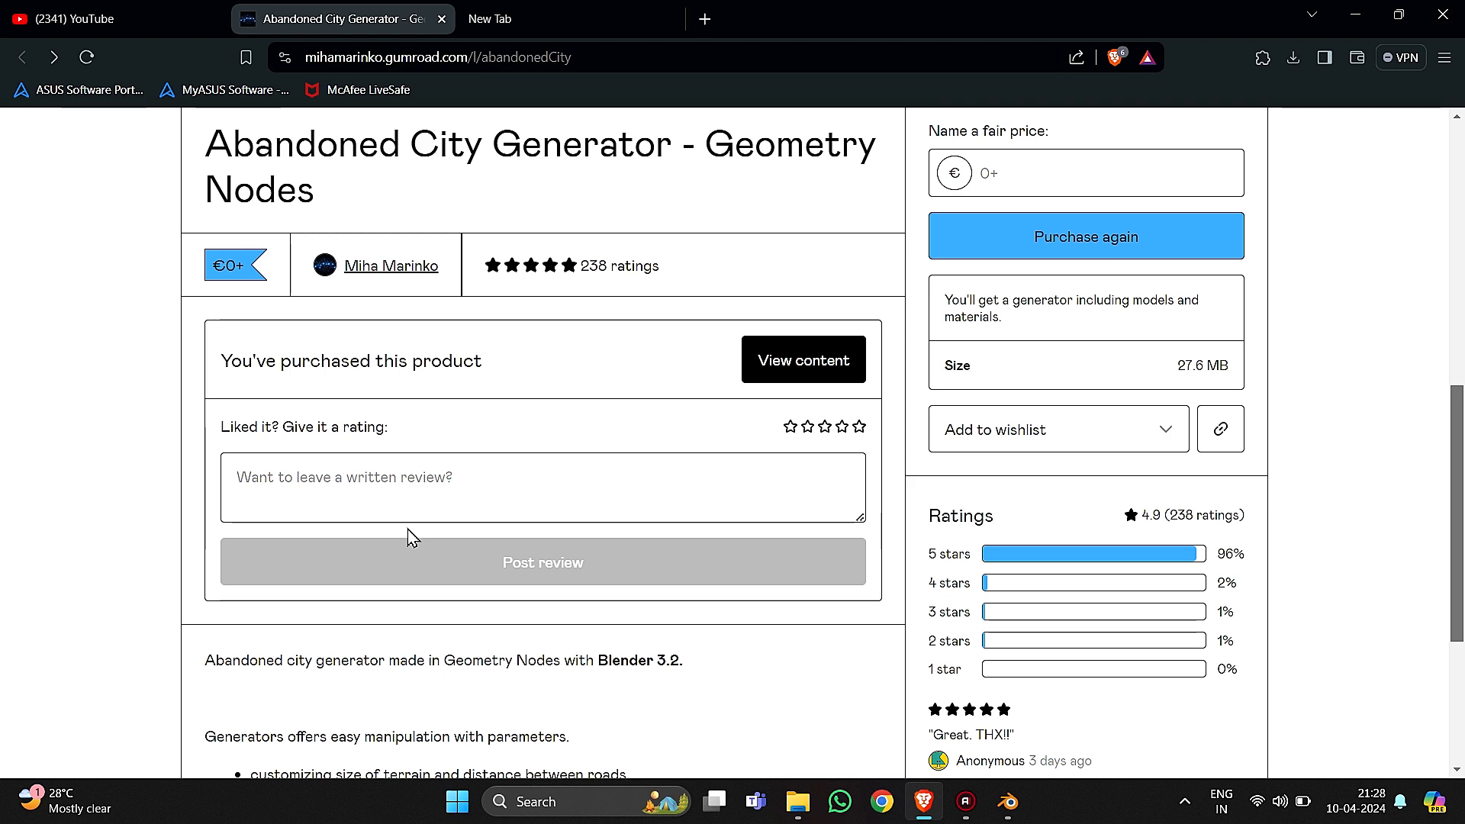
{"action": "left_click", "coordinate": [1008, 802]}
{"action": "middle_click_drag", "start_coordinate": [338, 422], "coordinate": [397, 460]}
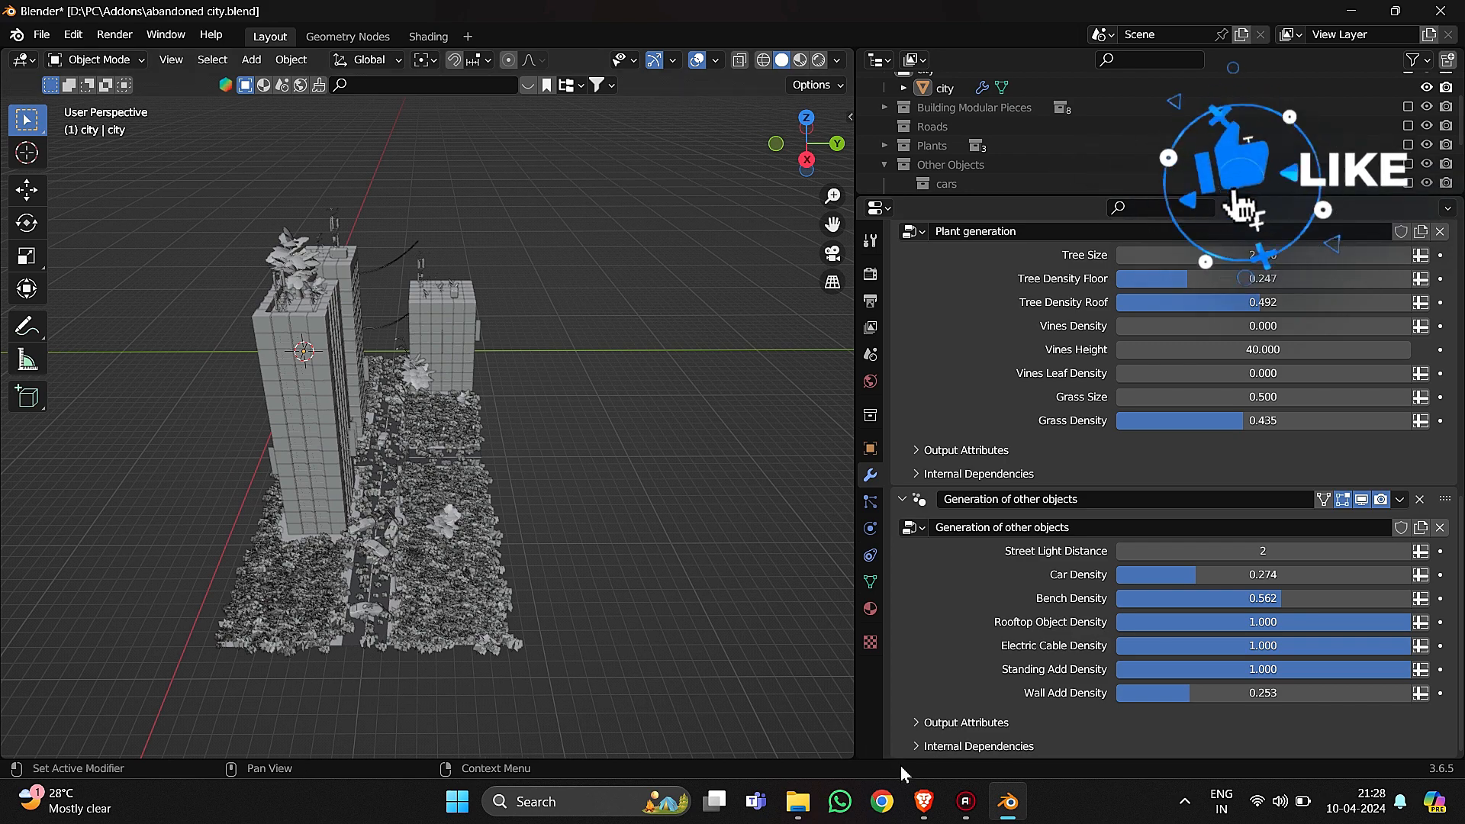
{"action": "left_click", "coordinate": [924, 801]}
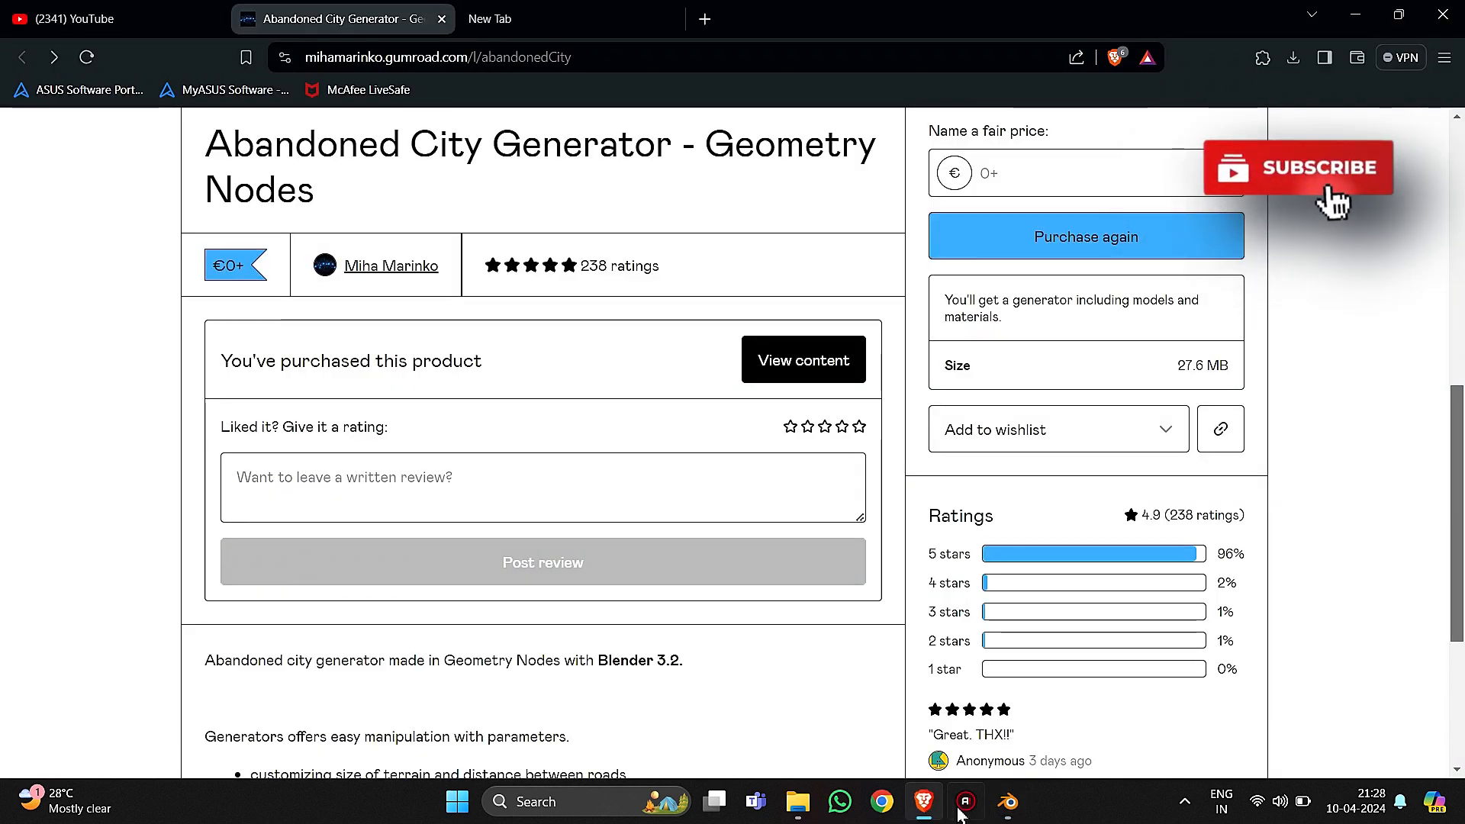
{"action": "left_click", "coordinate": [1008, 803]}
{"action": "middle_click_drag", "start_coordinate": [523, 460], "coordinate": [492, 254]}
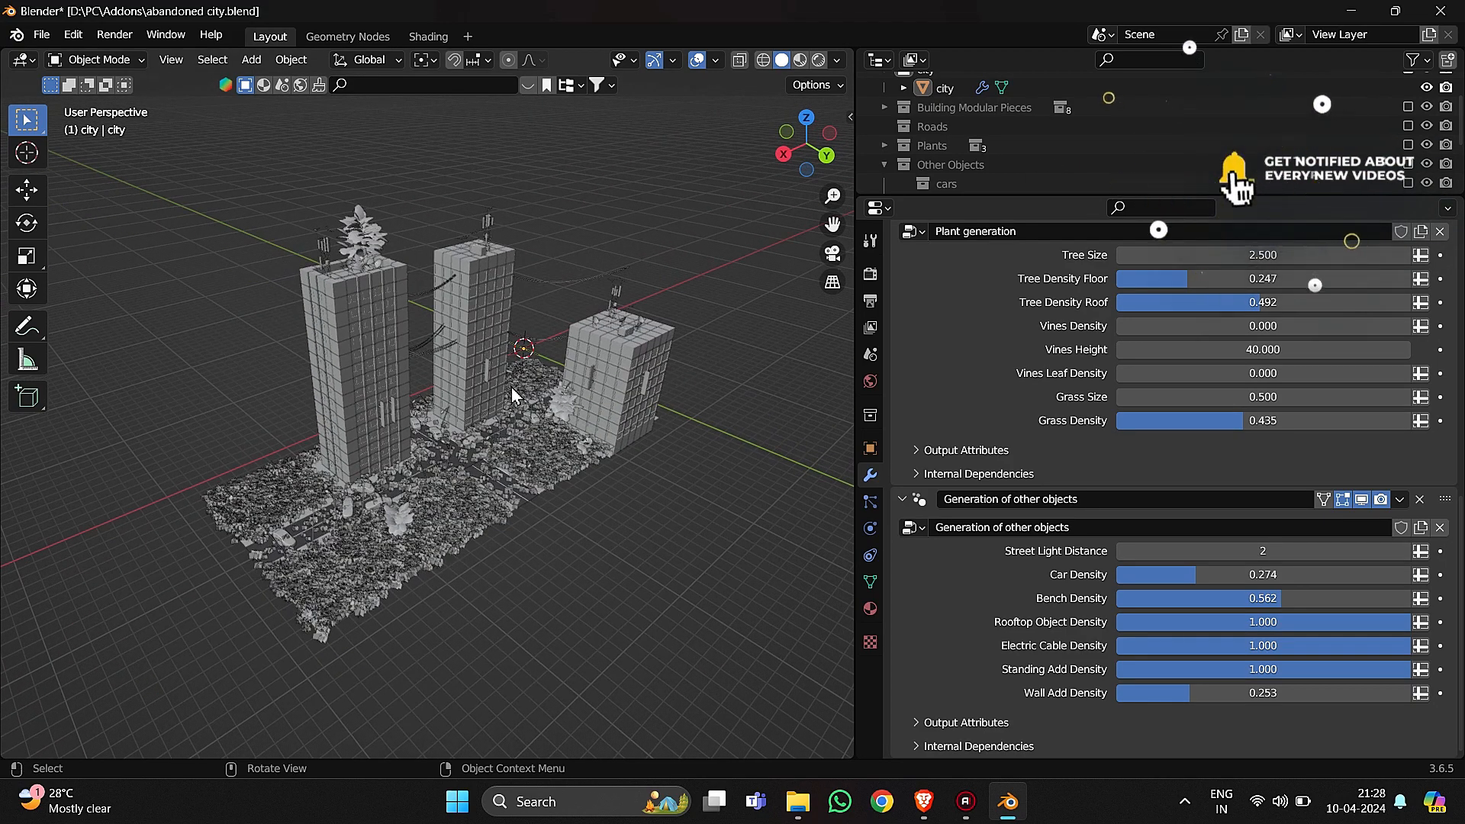